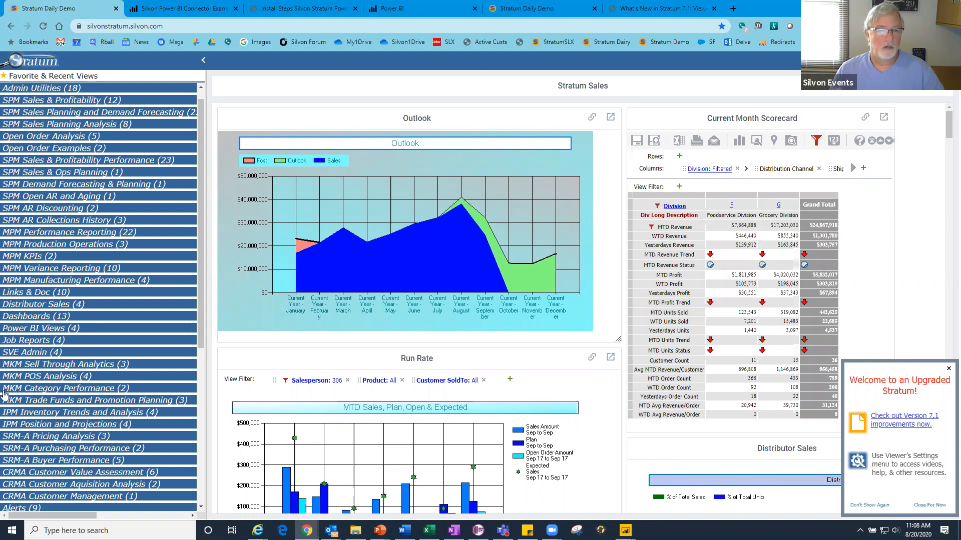
# - Dismiss the upgrade welcome notice and look through the charts and scorecard on the Stratum Sales dashboard
pyautogui.click(949, 370)
pyautogui.scroll(-1, 673, 267)
pyautogui.scroll(-3, 672, 267)
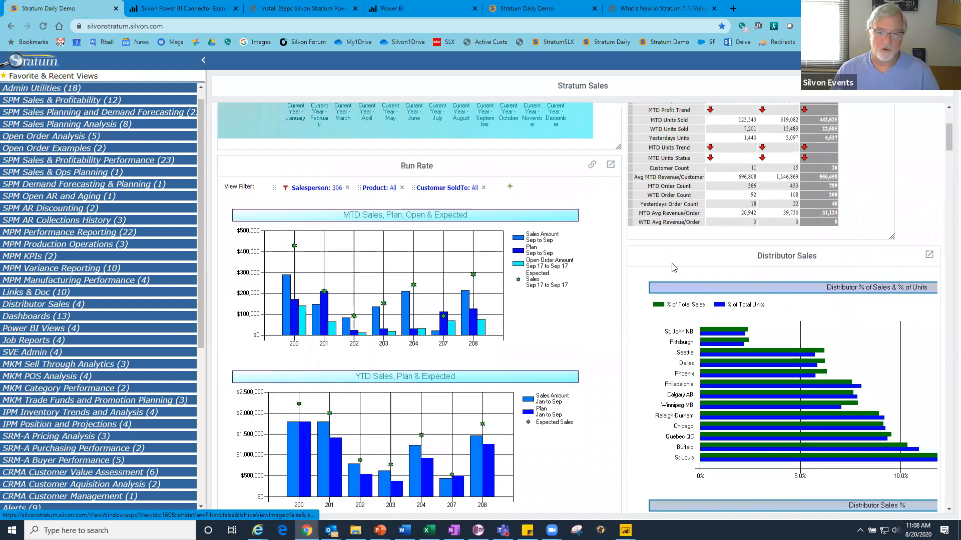
pyautogui.scroll(-2, 672, 268)
pyautogui.scroll(5, 672, 267)
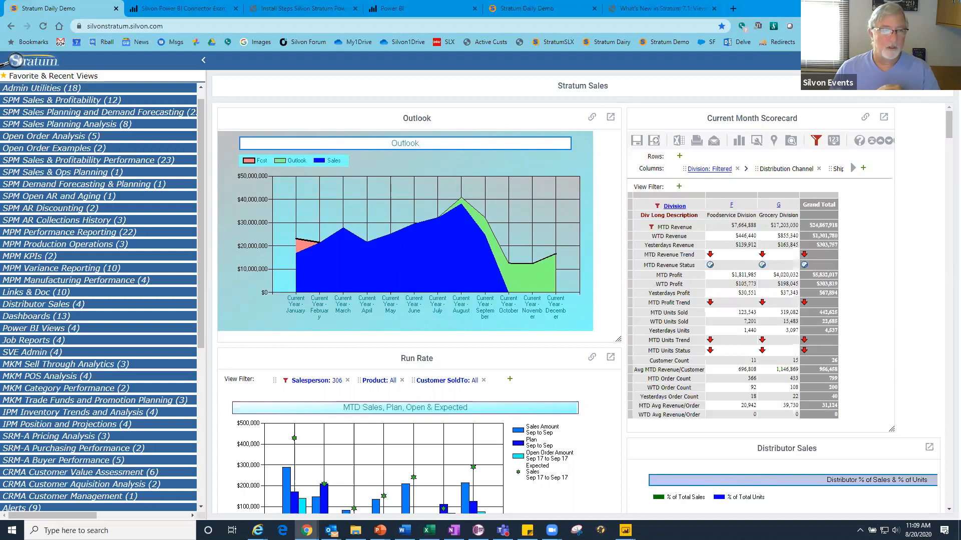
# - Examine the prerequisites, install location considerations and first installation steps in the Silvon Stratum Power BI Connector guide
pyautogui.click(303, 9)
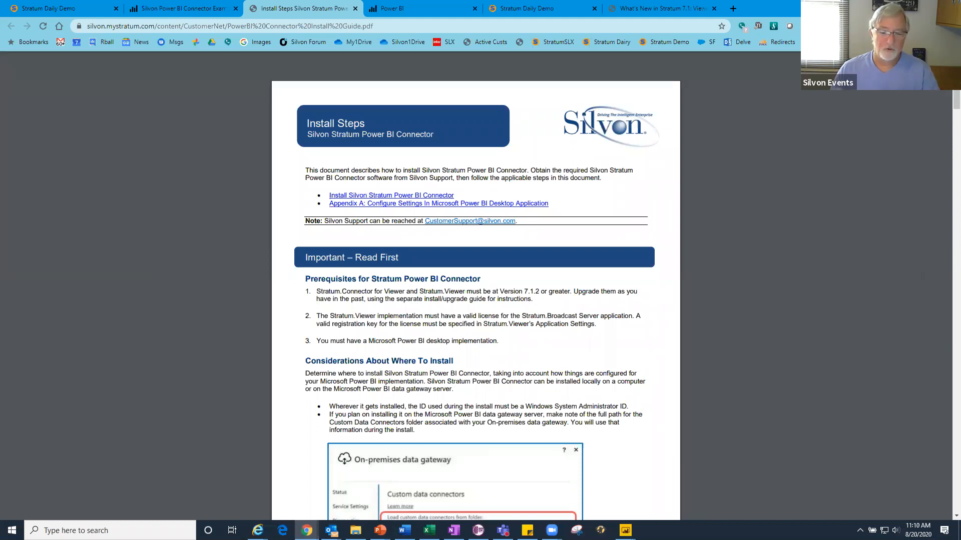
pyautogui.moveTo(626, 530)
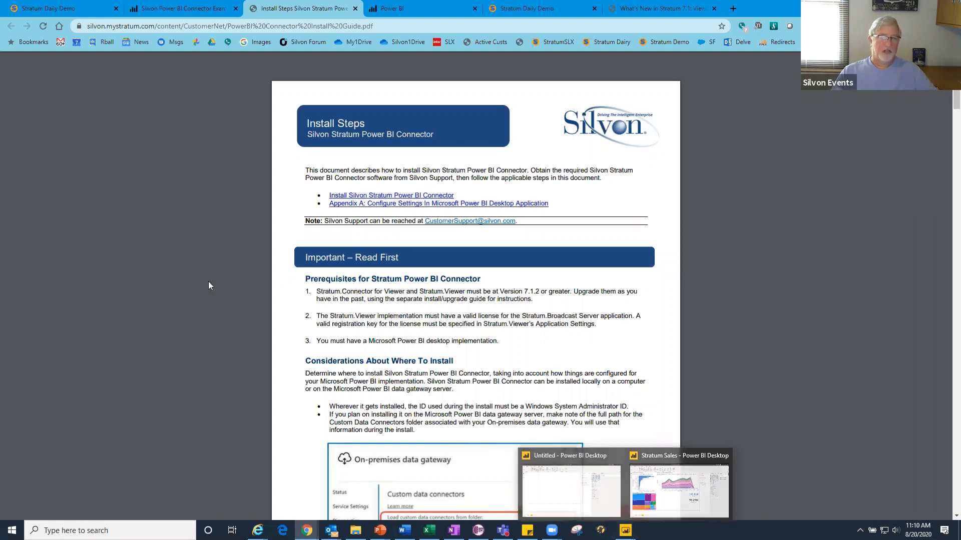
pyautogui.scroll(-1, 190, 274)
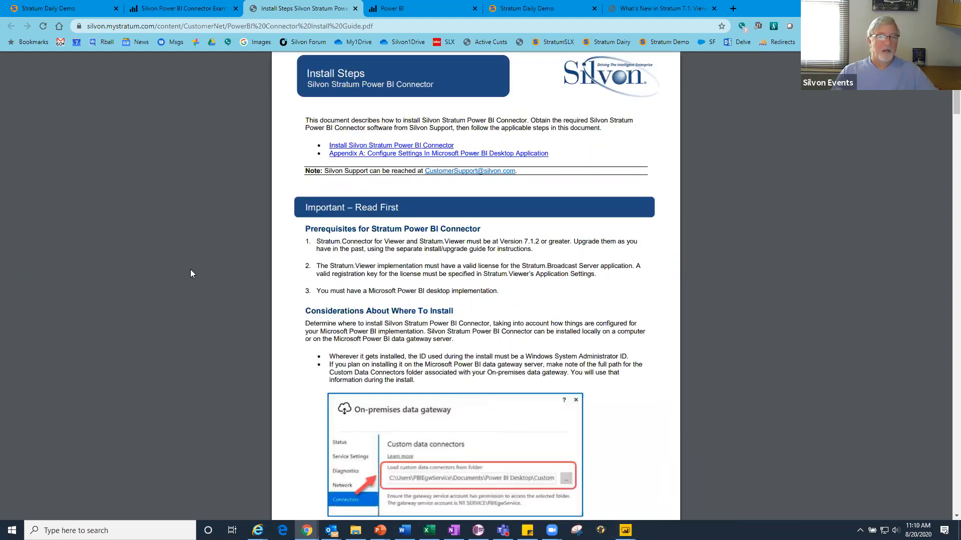
pyautogui.scroll(1, 190, 273)
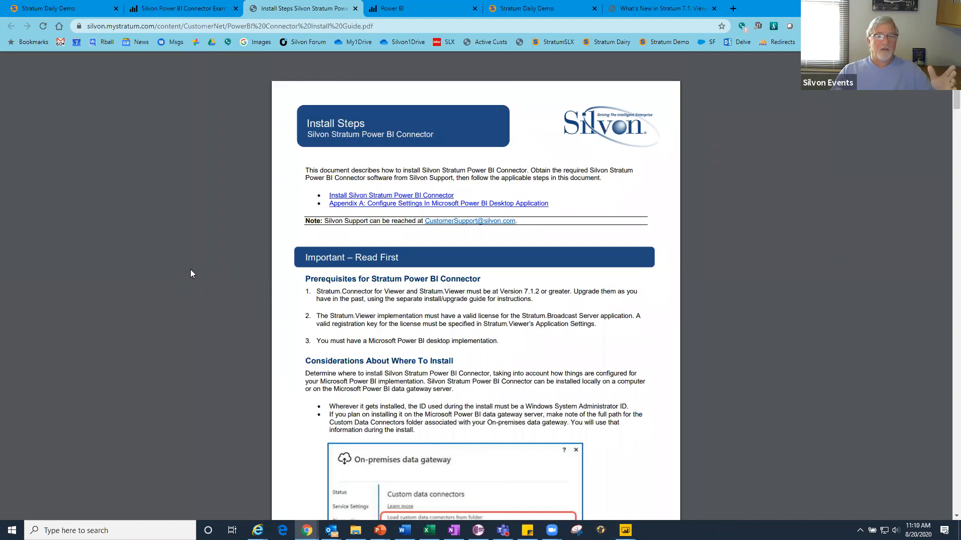
pyautogui.scroll(-1, 190, 274)
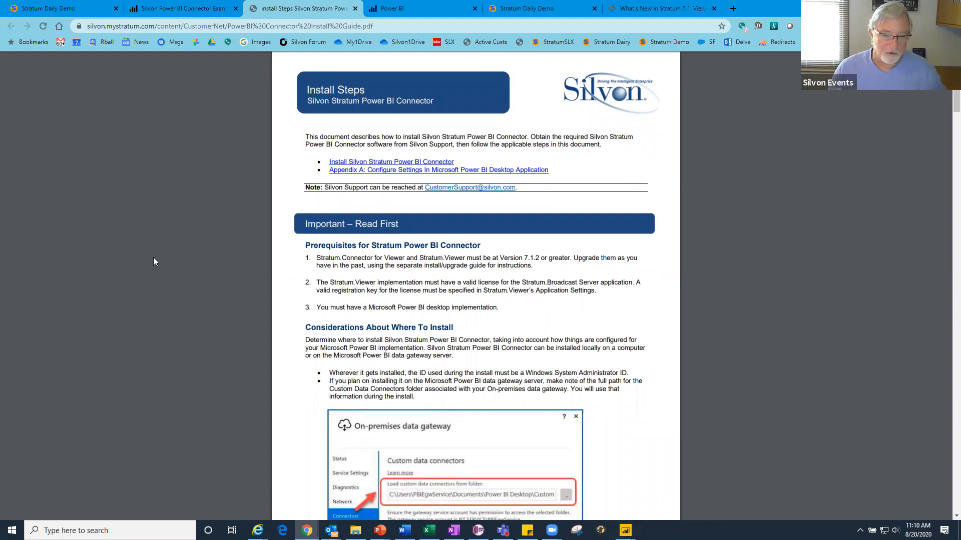
pyautogui.scroll(-1, 153, 257)
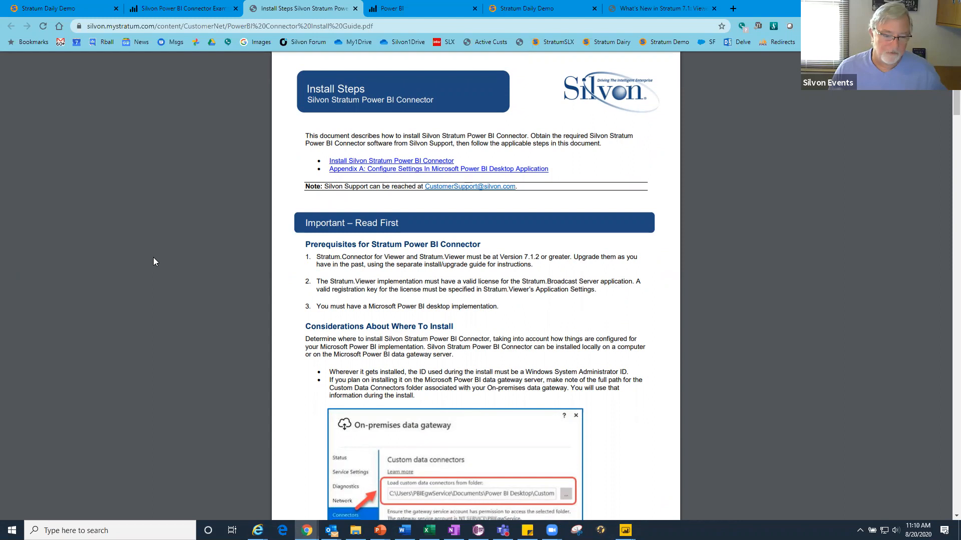
pyautogui.scroll(-3, 153, 257)
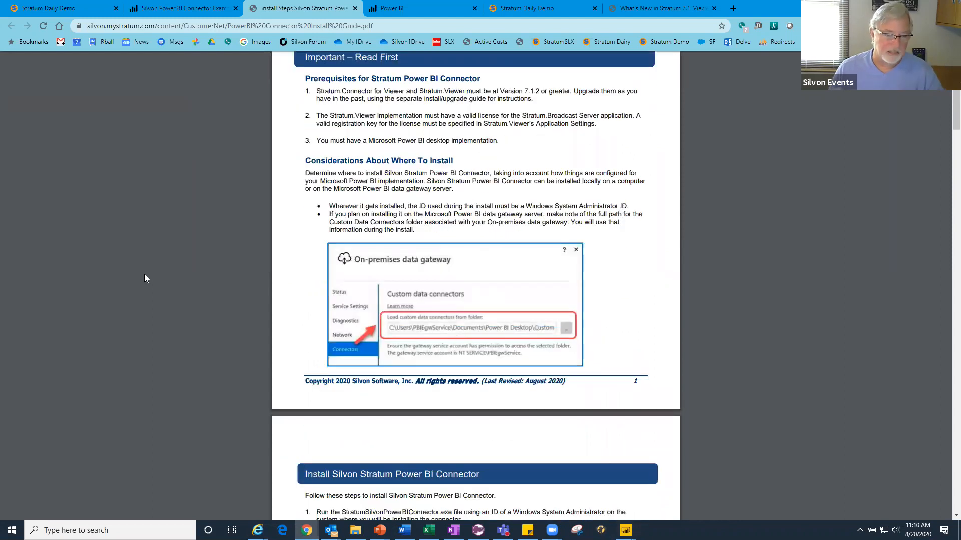
pyautogui.scroll(-6, 145, 278)
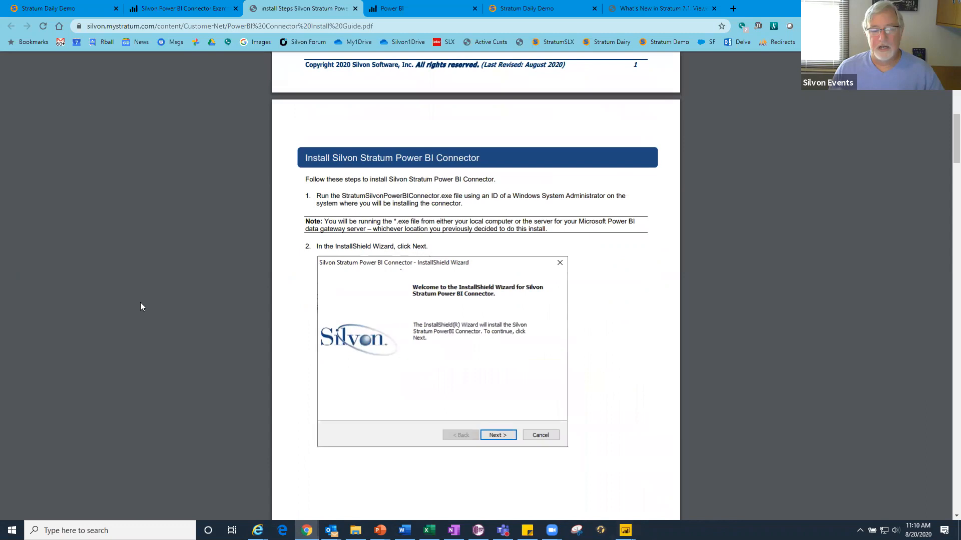
pyautogui.scroll(6, 135, 301)
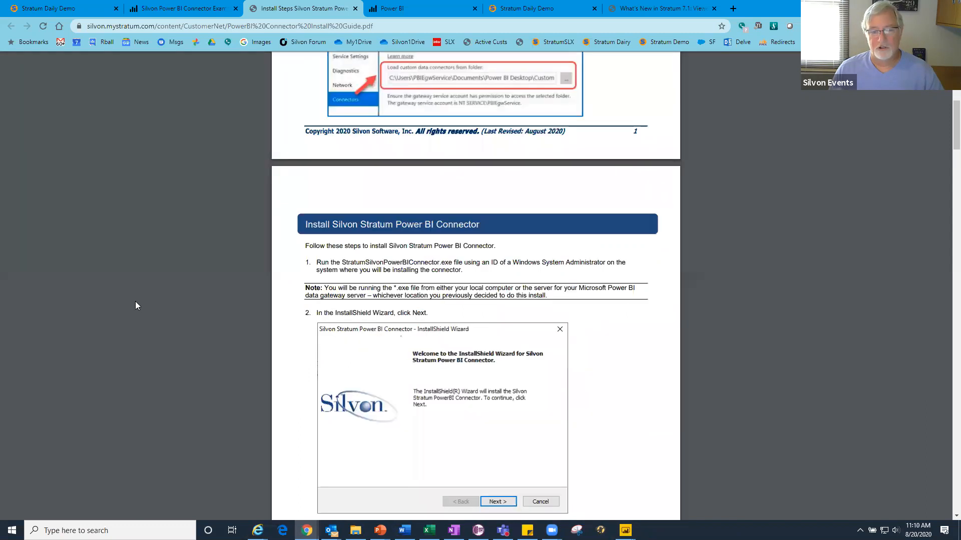
pyautogui.scroll(4, 135, 302)
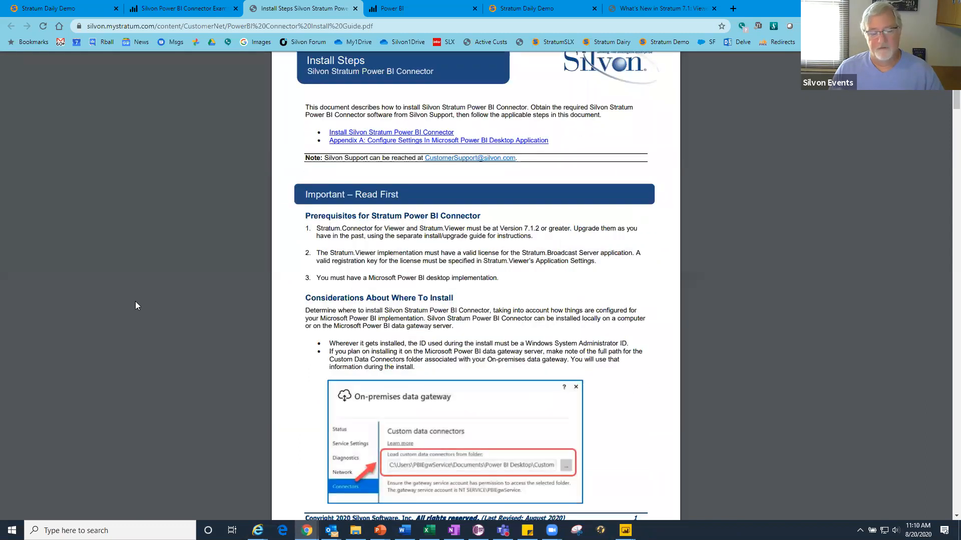
pyautogui.scroll(-5, 135, 301)
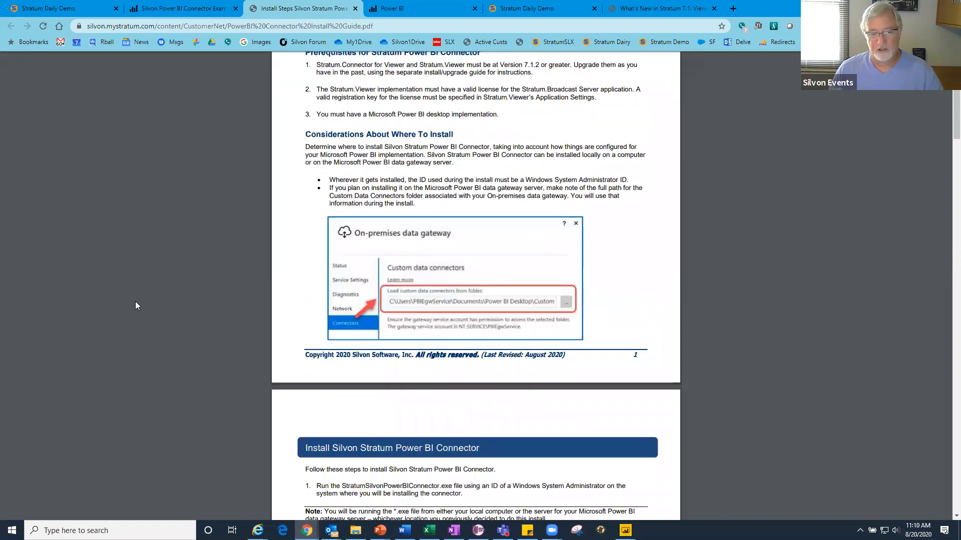
pyautogui.scroll(-6, 135, 301)
pyautogui.scroll(-1, 135, 302)
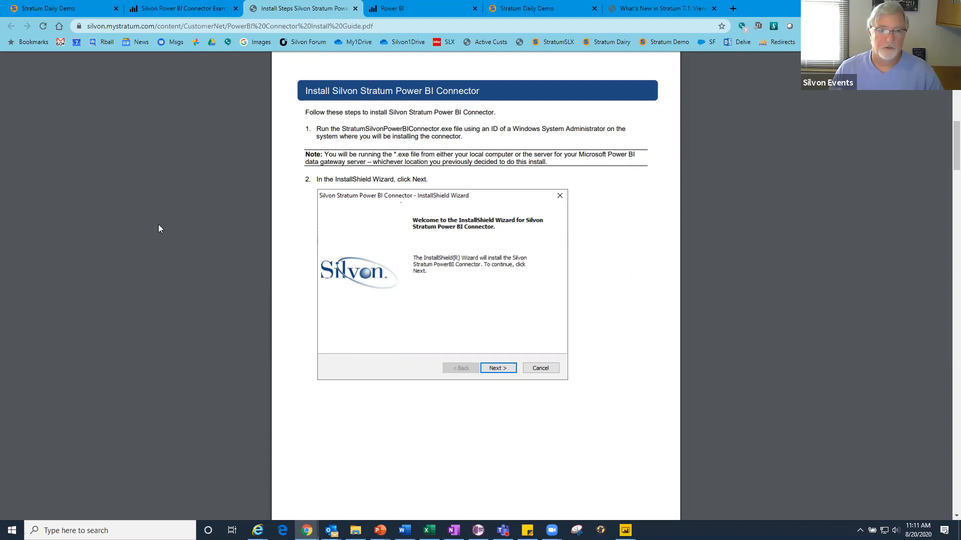
pyautogui.scroll(-1, 184, 229)
pyautogui.scroll(1, 184, 229)
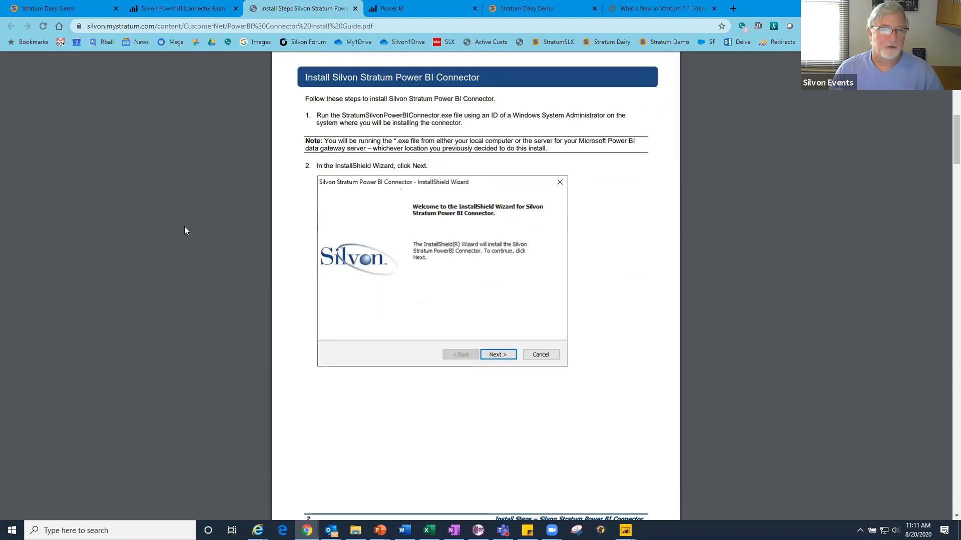
pyautogui.scroll(2, 320, 240)
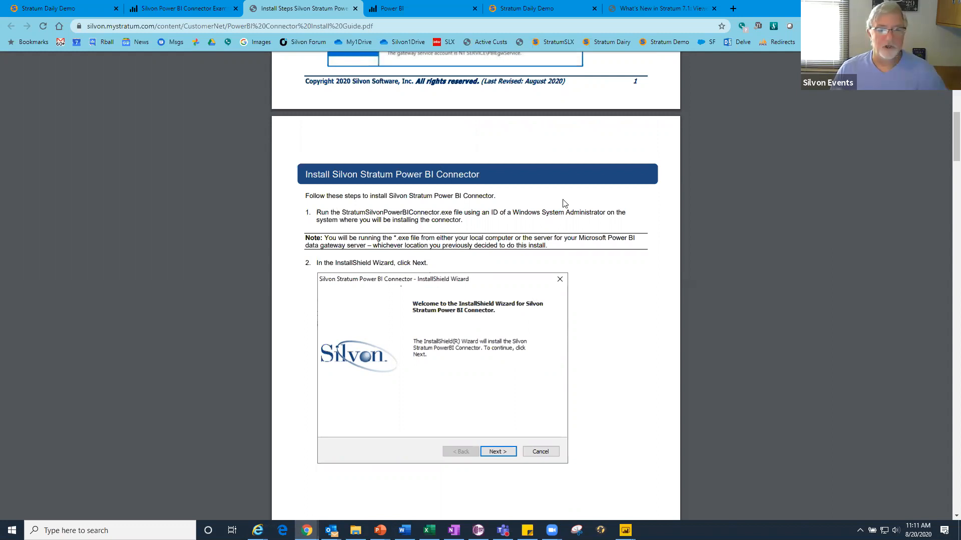
# - In the Silvon Power BI Connector Example report, cross-filter the Sales & Margin visuals by product ABC classification D
pyautogui.hotkey('ctrl', 'shift', 'Tab')
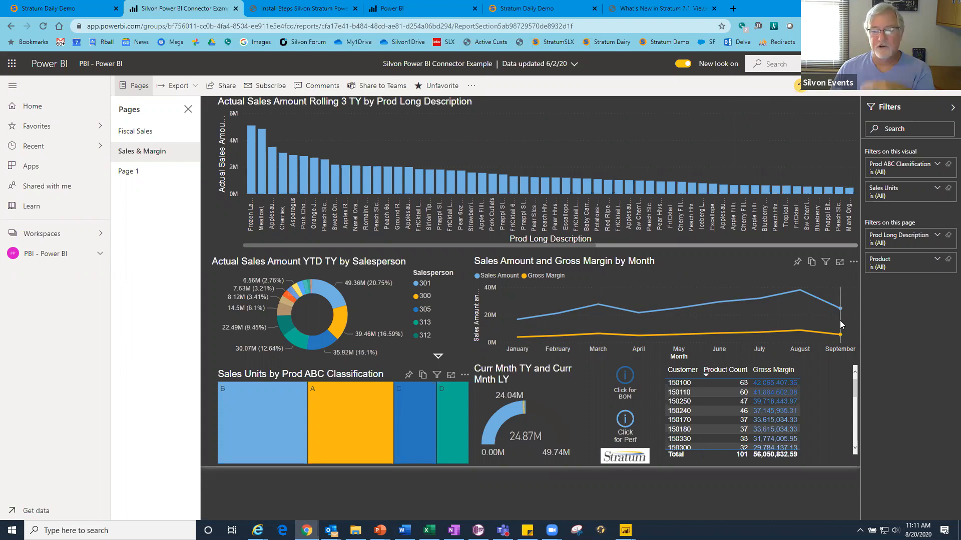
pyautogui.moveTo(836, 311)
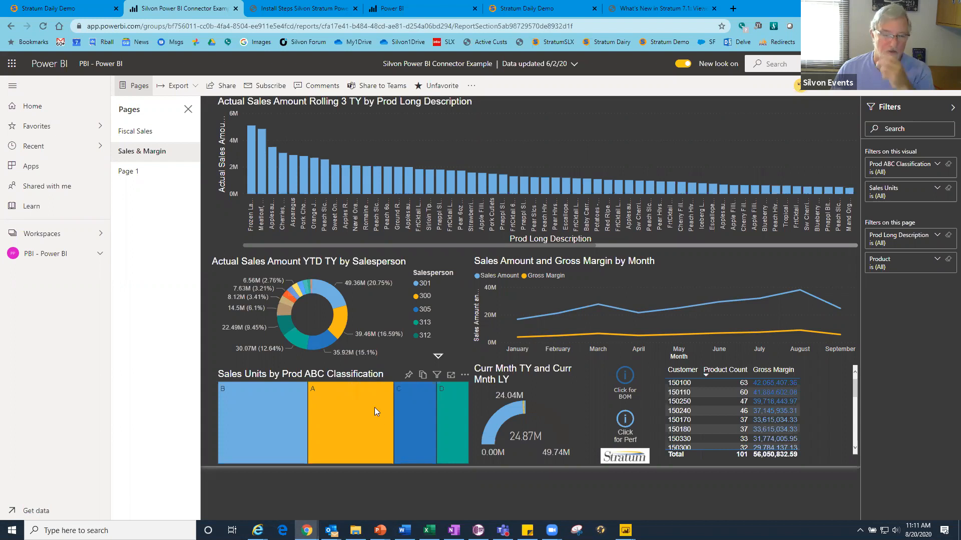
pyautogui.click(450, 407)
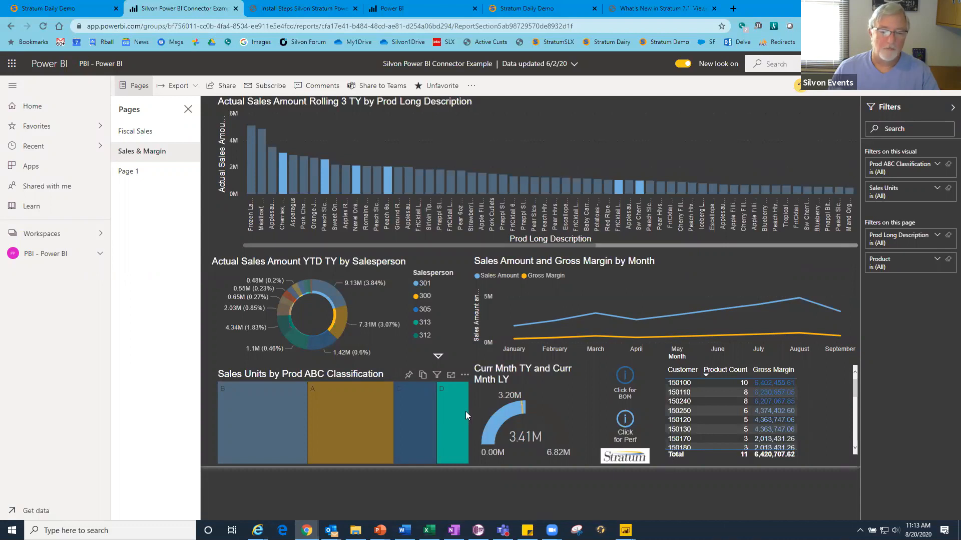
pyautogui.click(461, 390)
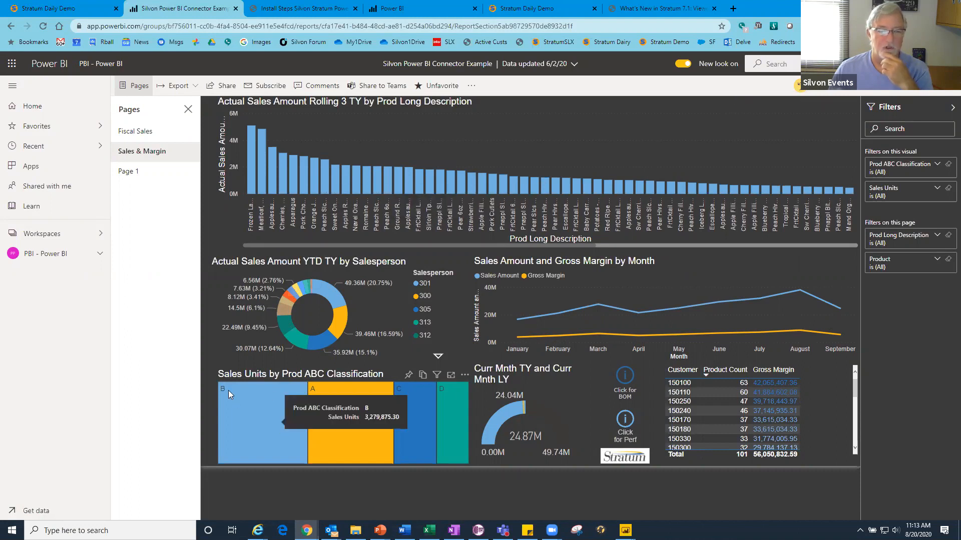
pyautogui.click(456, 416)
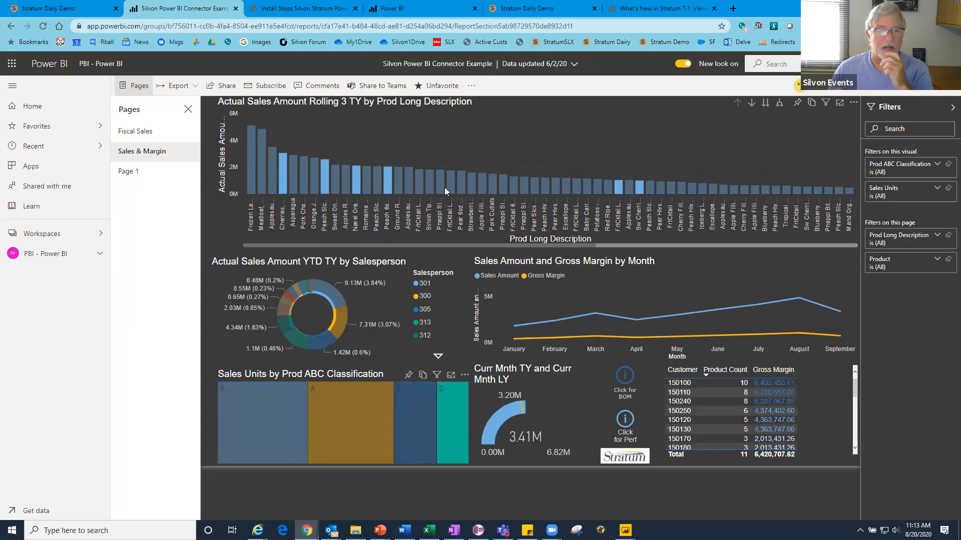
# - Select the first peach product's bar in the rolling sales chart, view its linked Sales to Plan Performance data in Stratum, and close that view
pyautogui.click(329, 177)
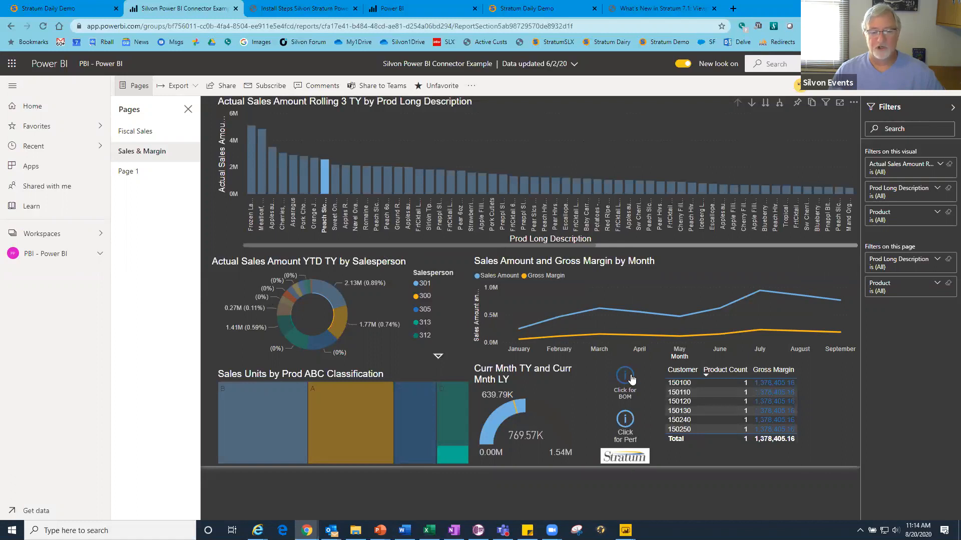
pyautogui.click(624, 424)
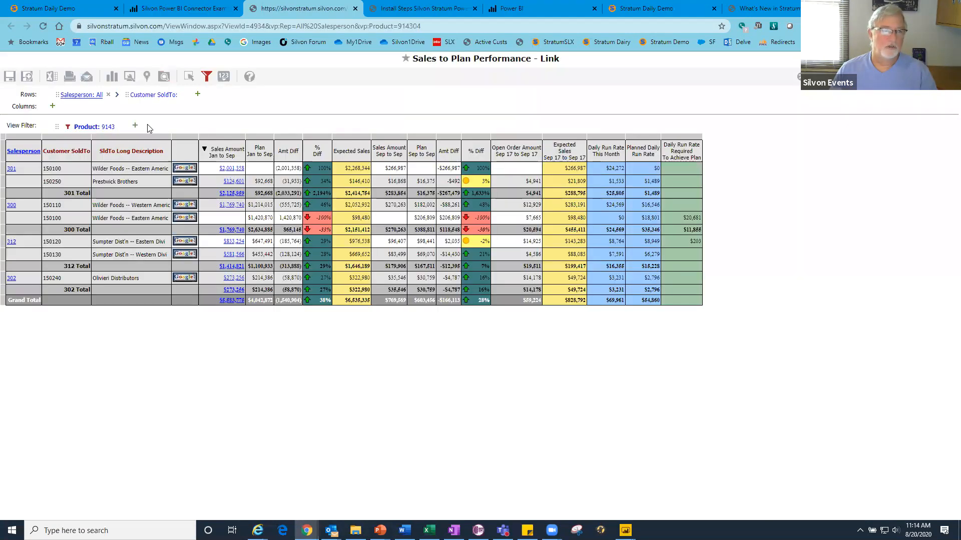
pyautogui.moveTo(107, 128)
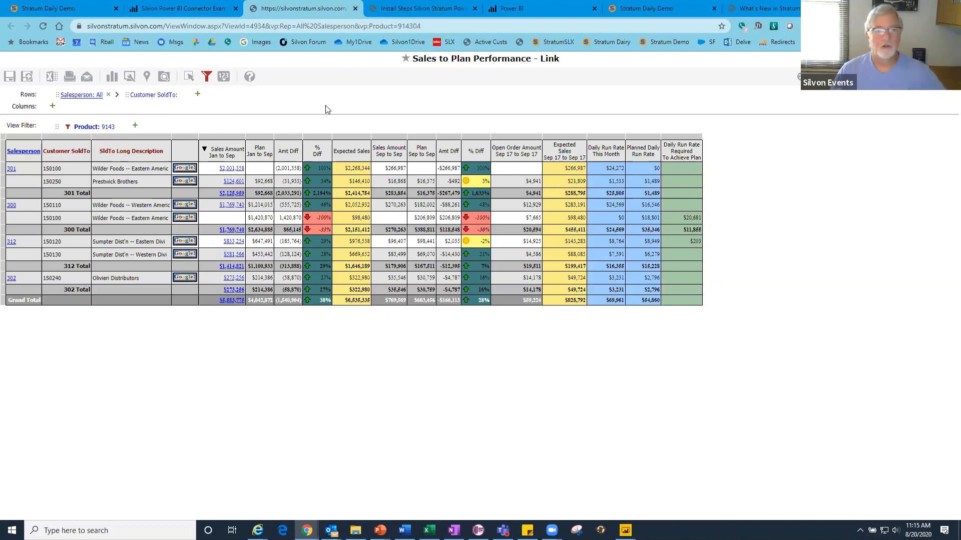
pyautogui.click(356, 9)
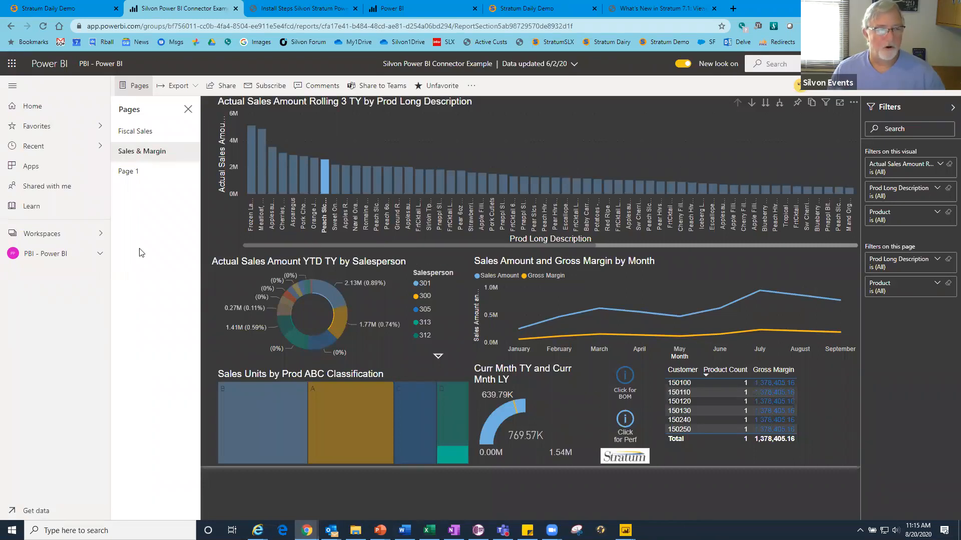
# - Open the Stratum Sales dataset's settings in the StratumDailyDemo workspace and review its gateway connection
pyautogui.click(406, 10)
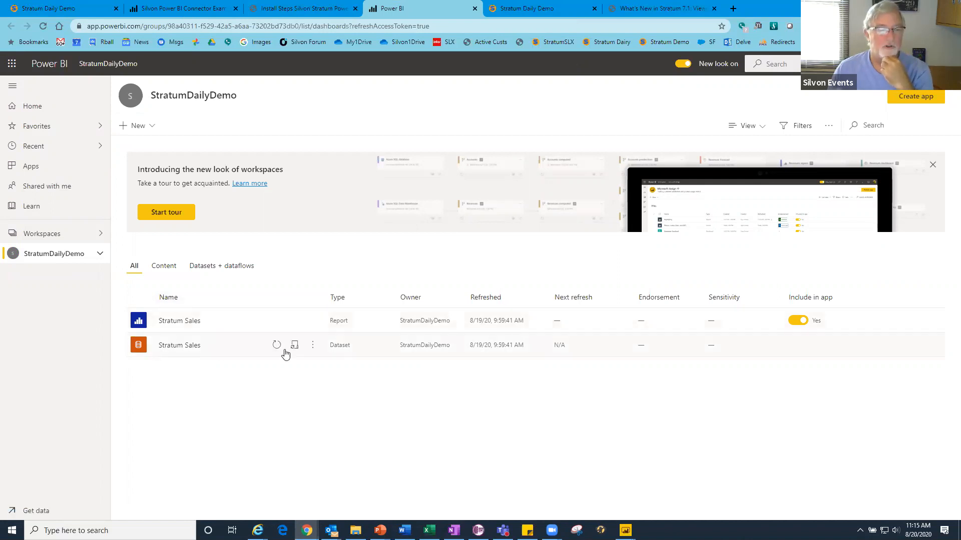
pyautogui.click(313, 346)
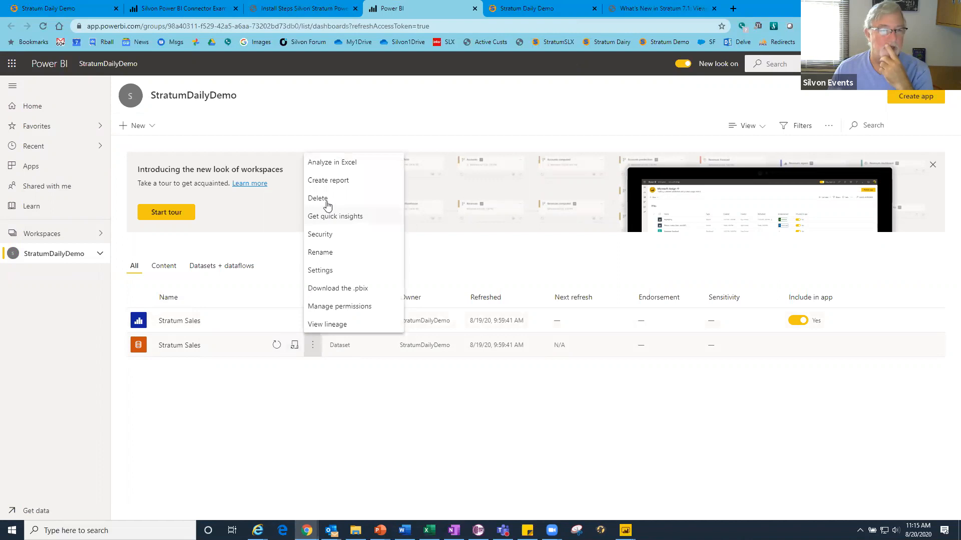
pyautogui.click(324, 271)
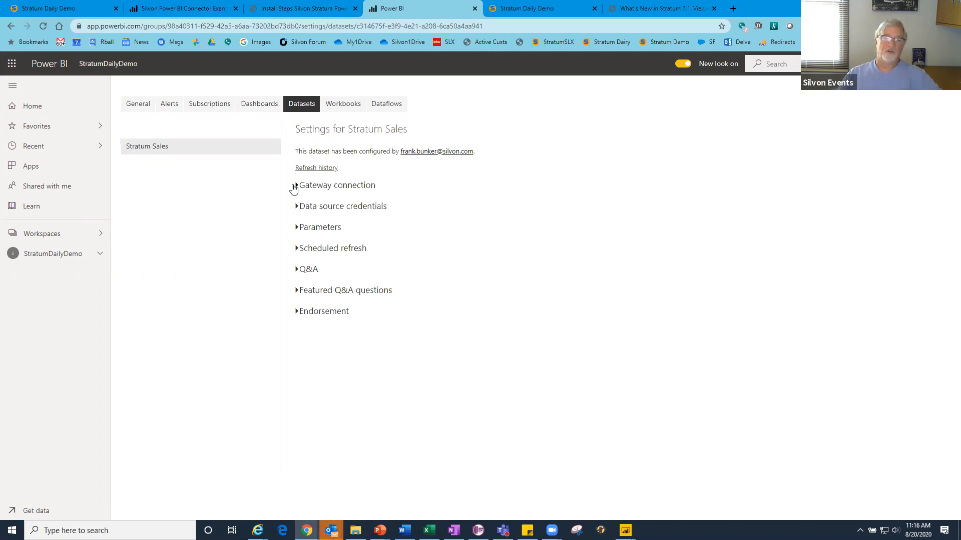
pyautogui.click(295, 186)
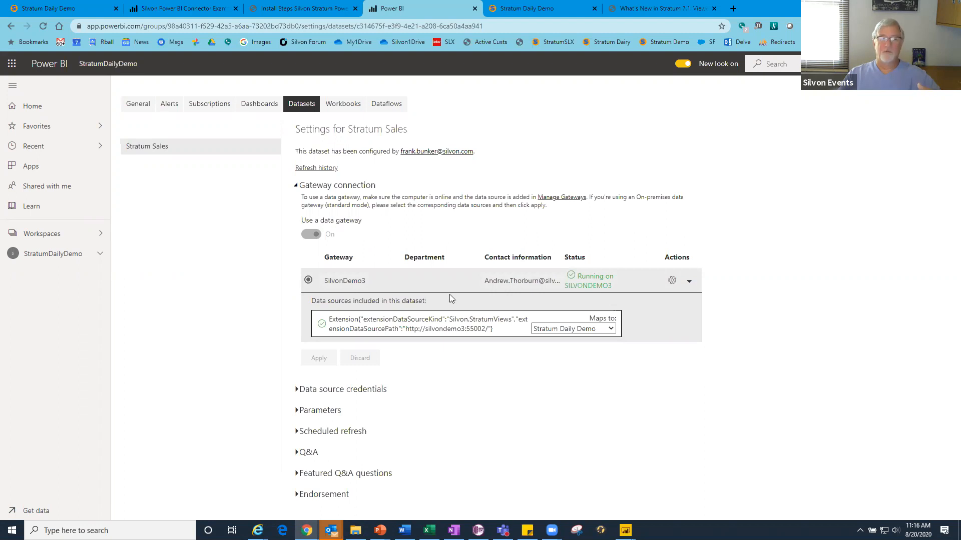
pyautogui.click(297, 186)
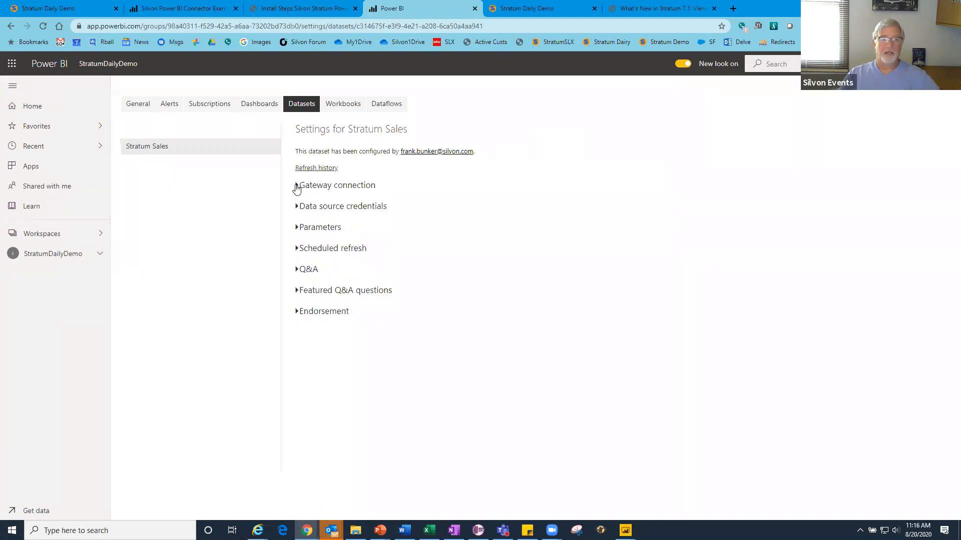
# - Turn on scheduled refresh for the Stratum Sales dataset with a Daily refresh frequency
pyautogui.click(297, 250)
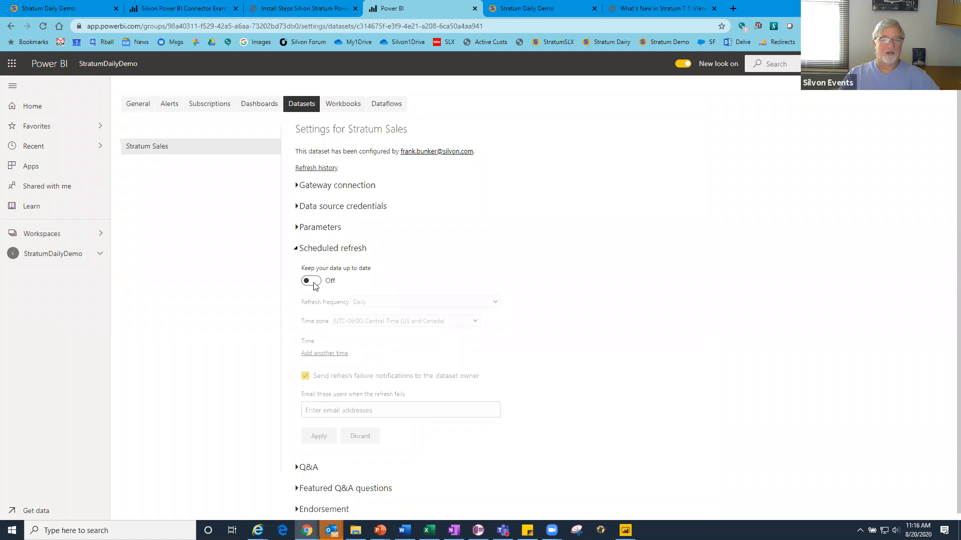
pyautogui.click(314, 284)
pyautogui.click(367, 302)
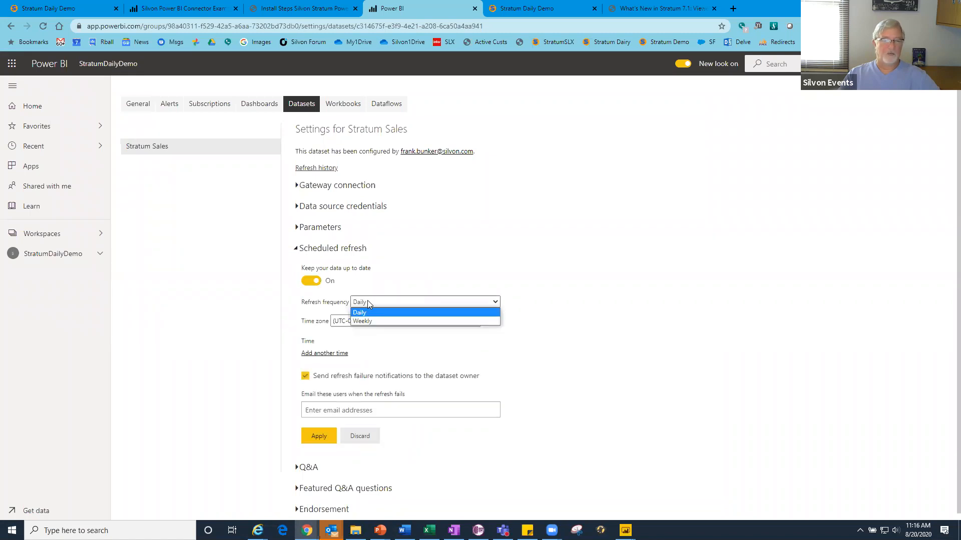
pyautogui.click(361, 312)
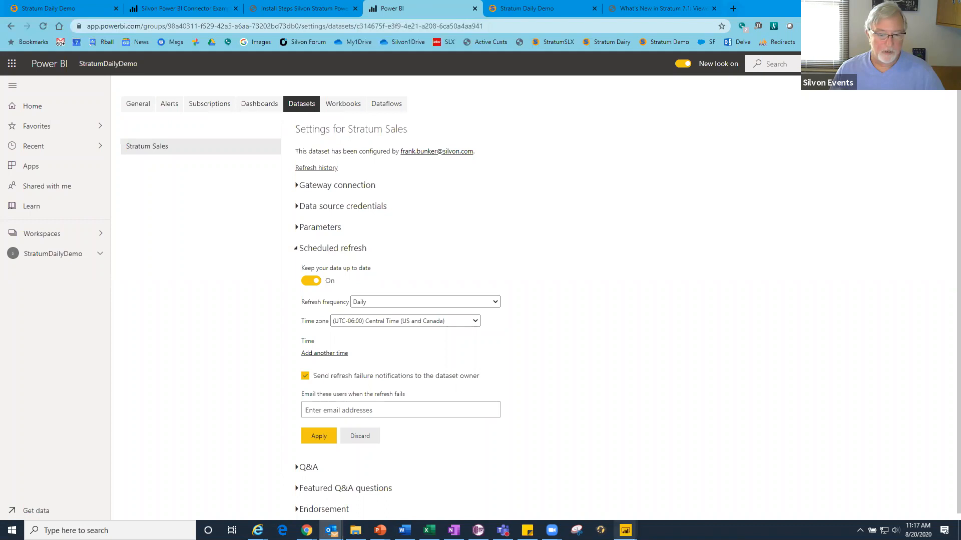
pyautogui.moveTo(625, 530)
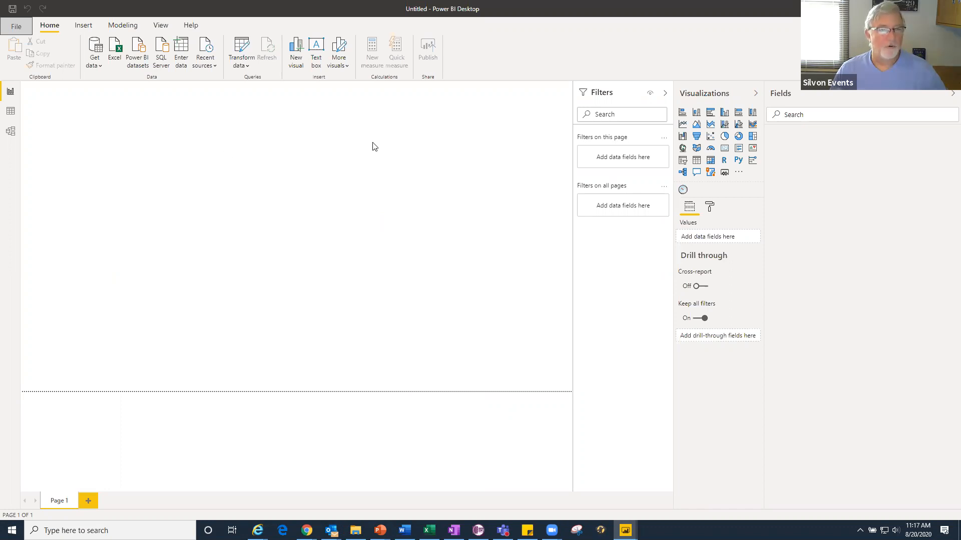
pyautogui.hotkey('alt', 'Tab')
pyautogui.hotkey('alt', 'Tab')
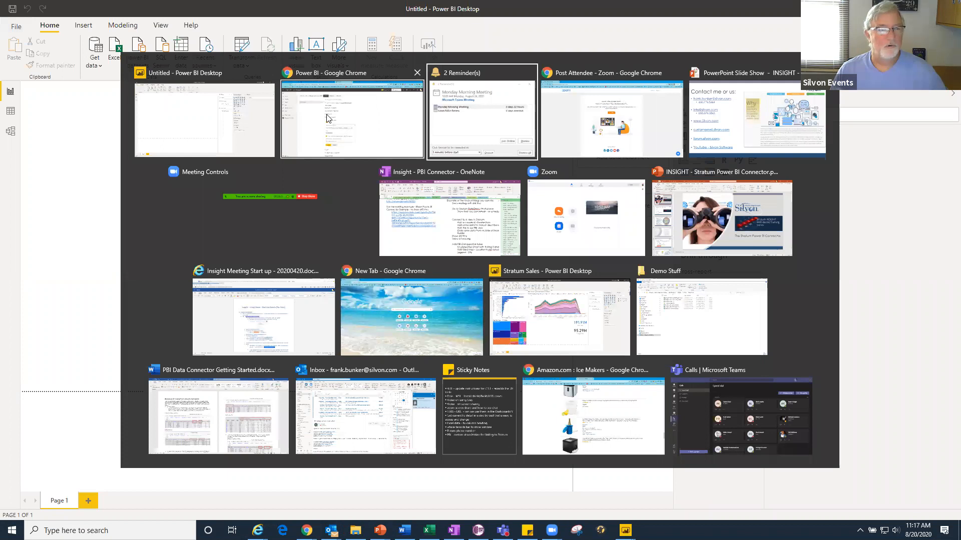
pyautogui.hotkey('alt', 'shift', 'Tab')
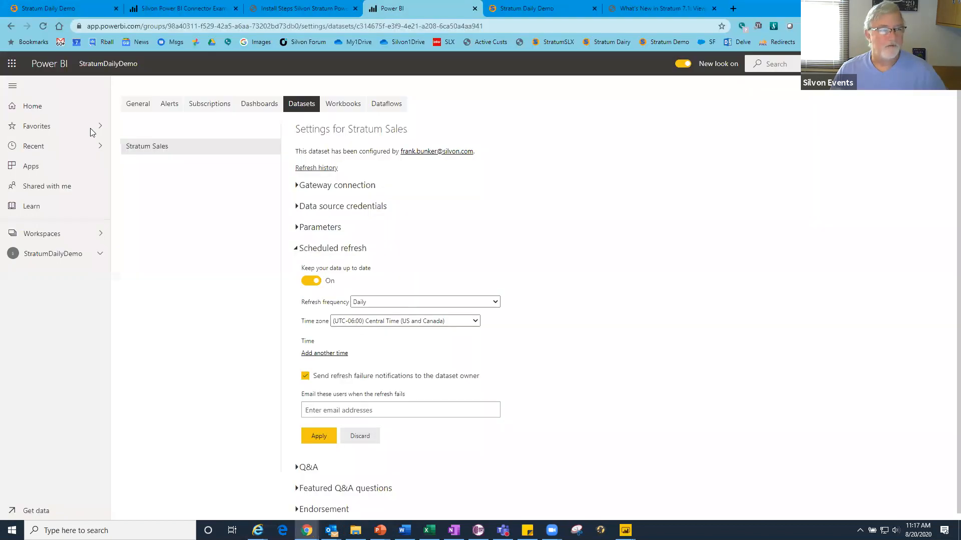
# - Switch to Stratum, open the favorite Comparative Sales view and check the colour rule behind its Sales % Change column
pyautogui.hotkey('ctrl', '1')
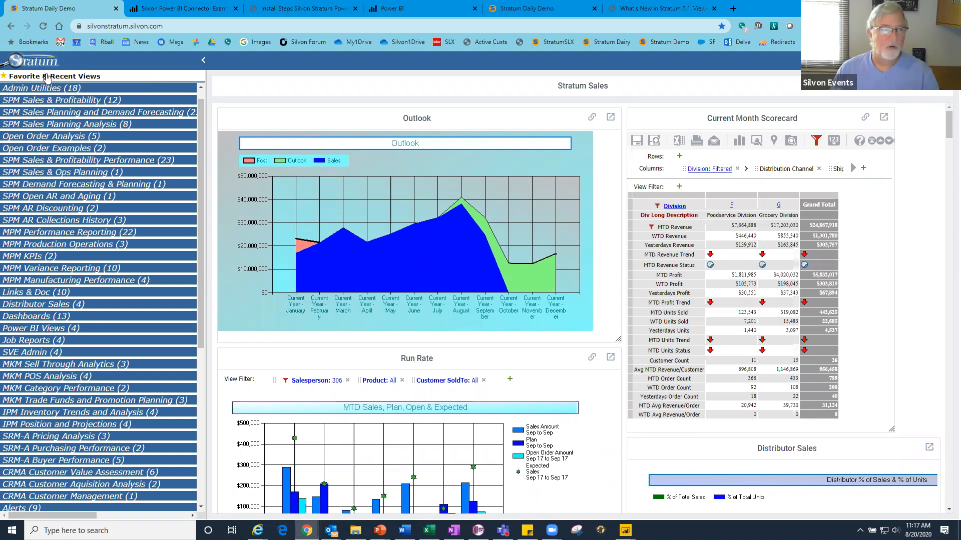
pyautogui.click(48, 75)
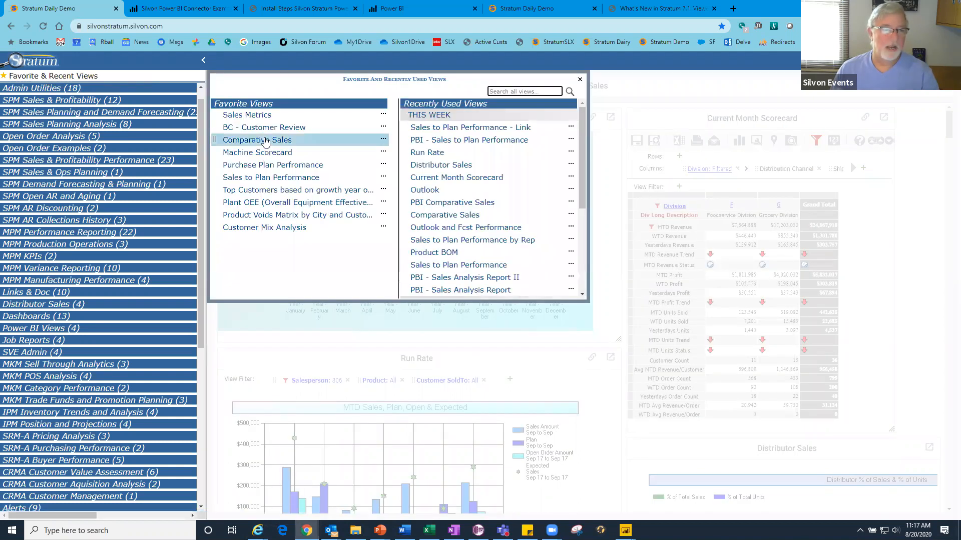
pyautogui.click(589, 154)
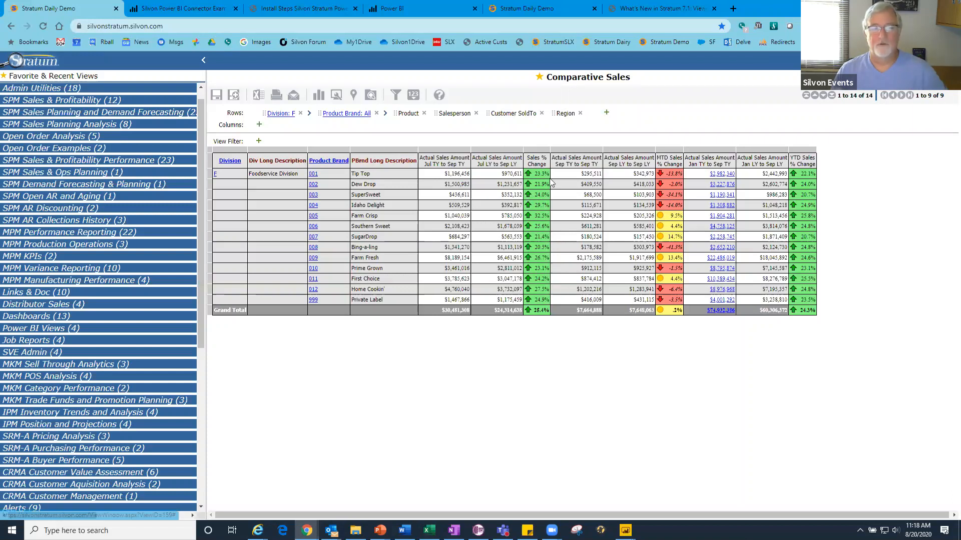
pyautogui.moveTo(538, 174)
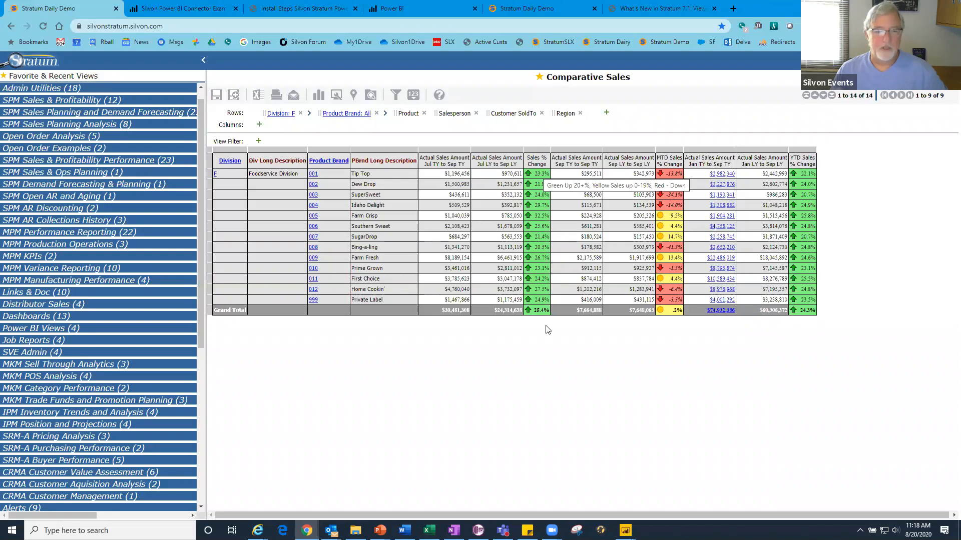
# - Open the recently used PBI Comparative Sales view in Stratum and review its attribute and sales measure columns
pyautogui.click(50, 76)
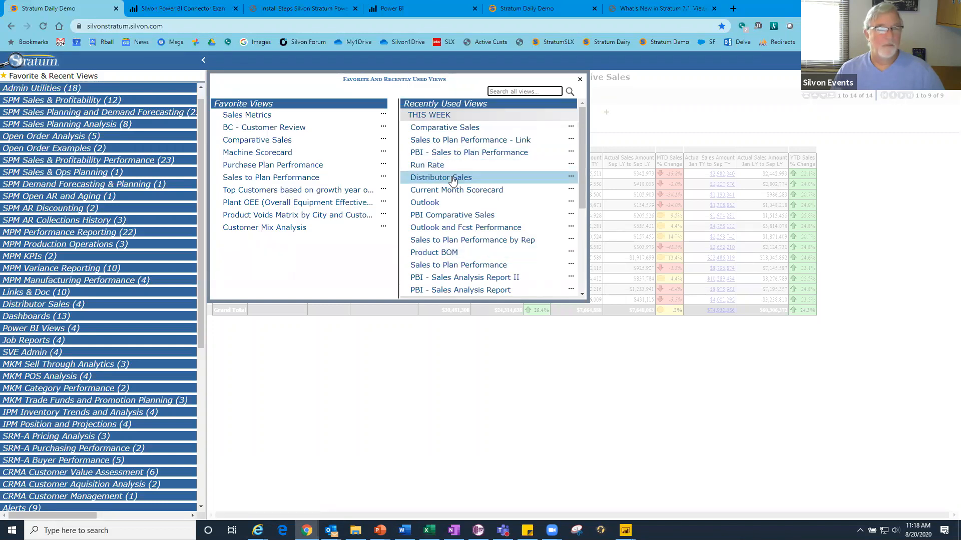
pyautogui.scroll(-3, 453, 180)
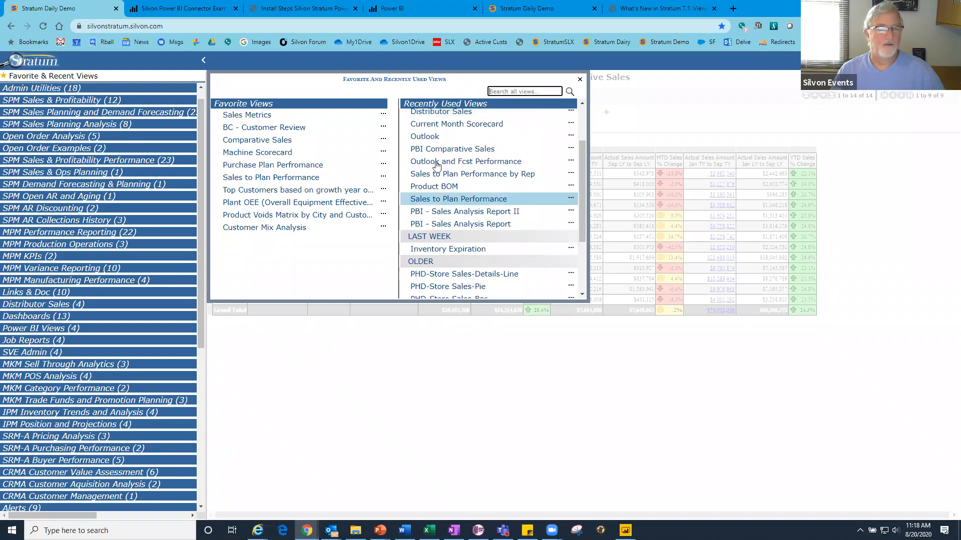
pyautogui.click(427, 150)
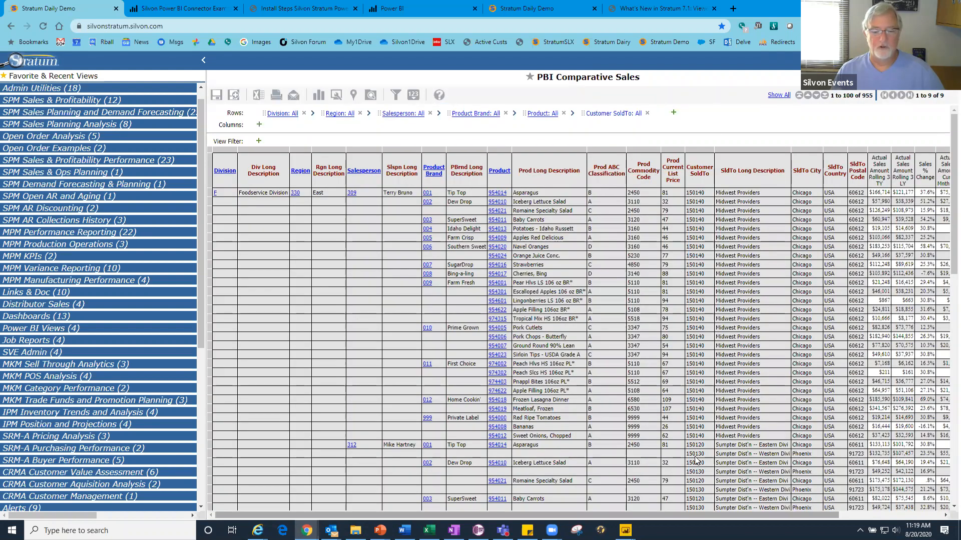
pyautogui.hscroll(5, 945, 501)
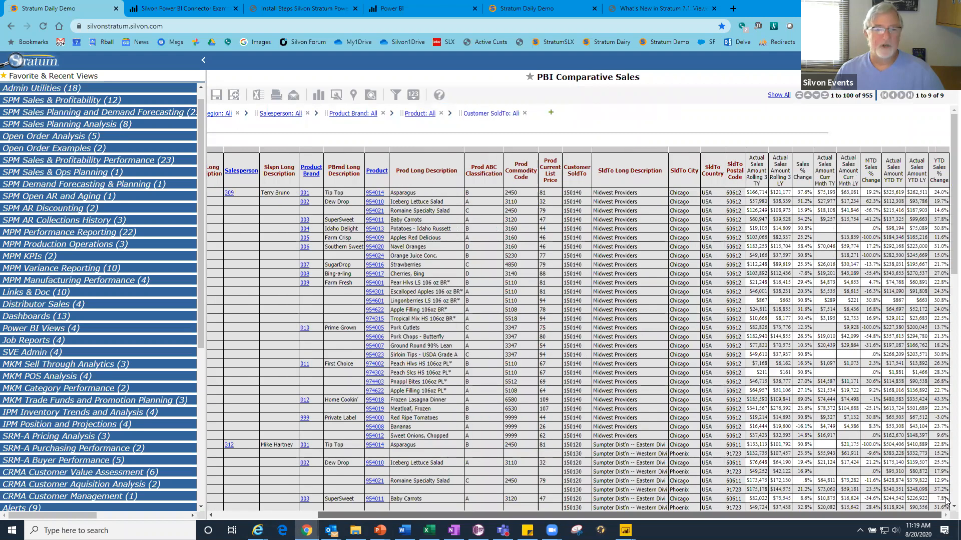
pyautogui.hscroll(-5, 945, 501)
pyautogui.hscroll(5, 577, 331)
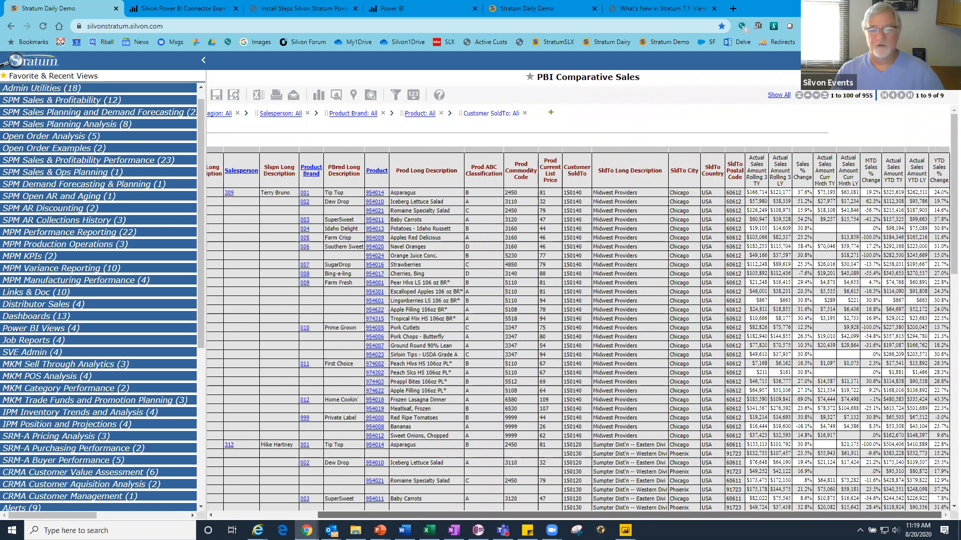
pyautogui.hscroll(-5, 750, 246)
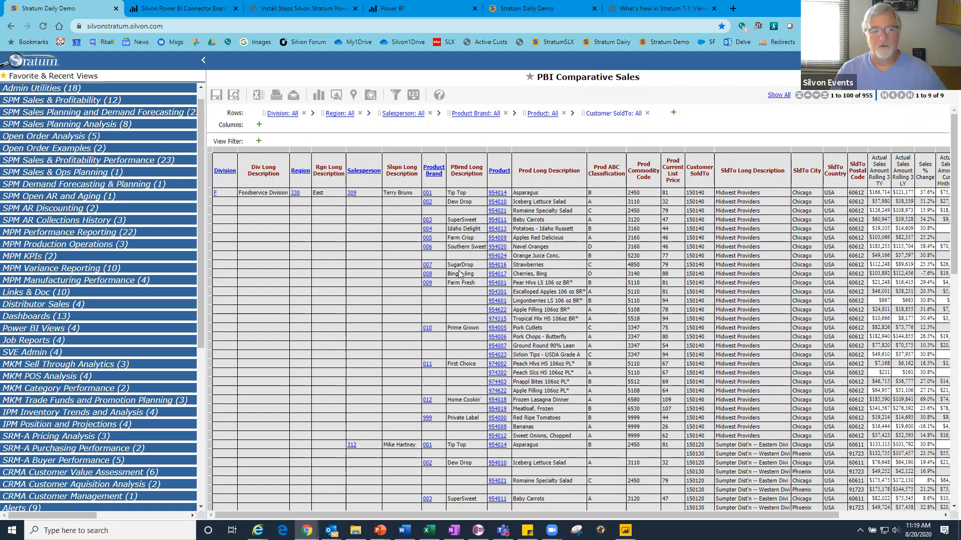
pyautogui.click(476, 114)
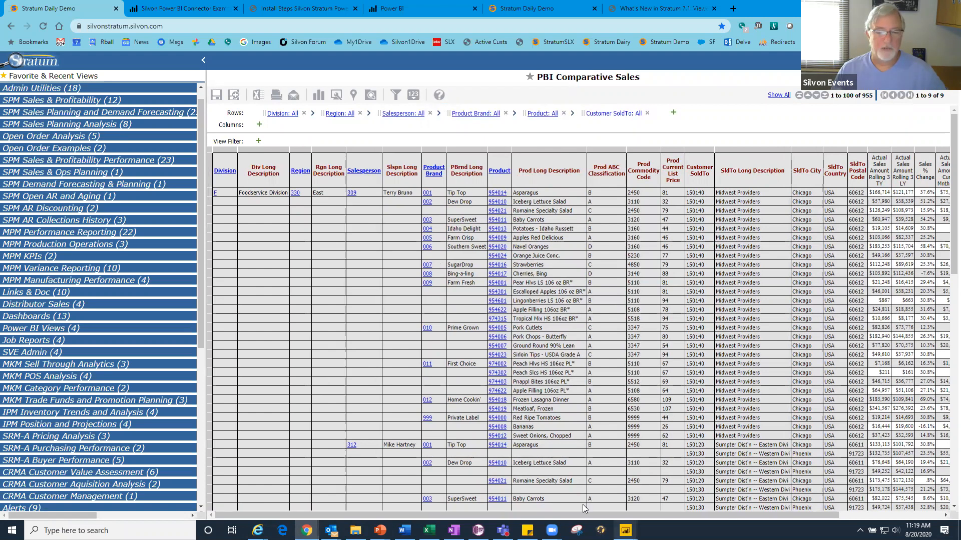
# - Switch to Power BI Desktop, search the data sources for "silvon" and connect with the Silvon Stratum Views connector
pyautogui.moveTo(625, 530)
pyautogui.click(566, 480)
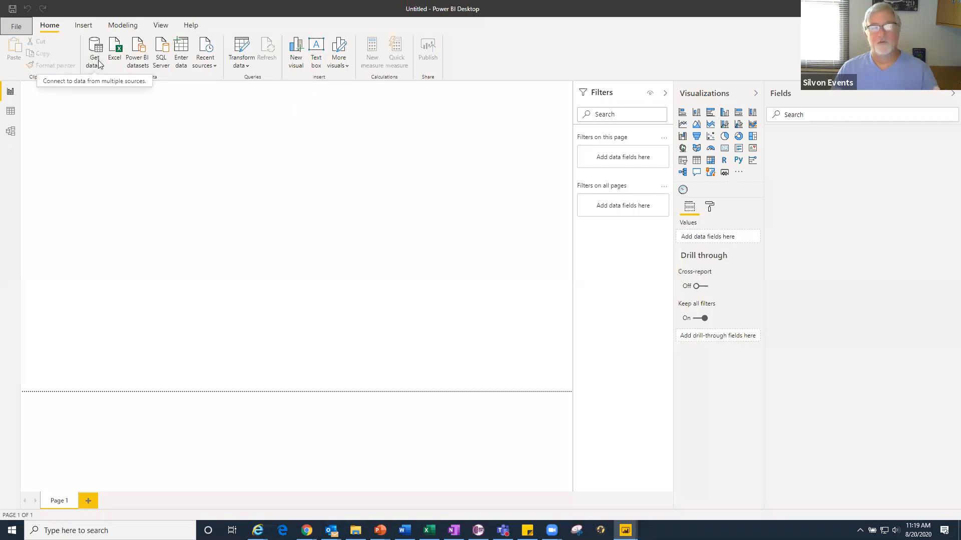
pyautogui.click(99, 64)
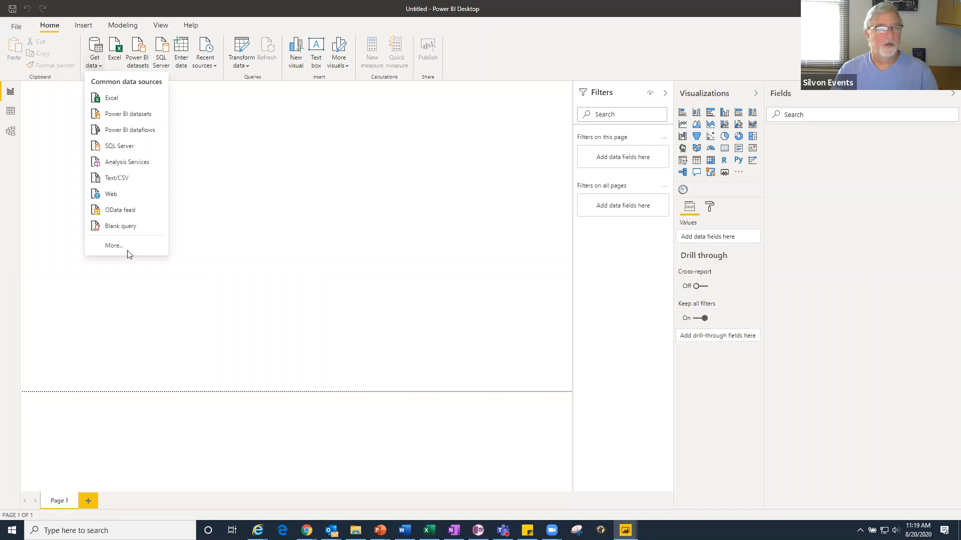
pyautogui.click(120, 251)
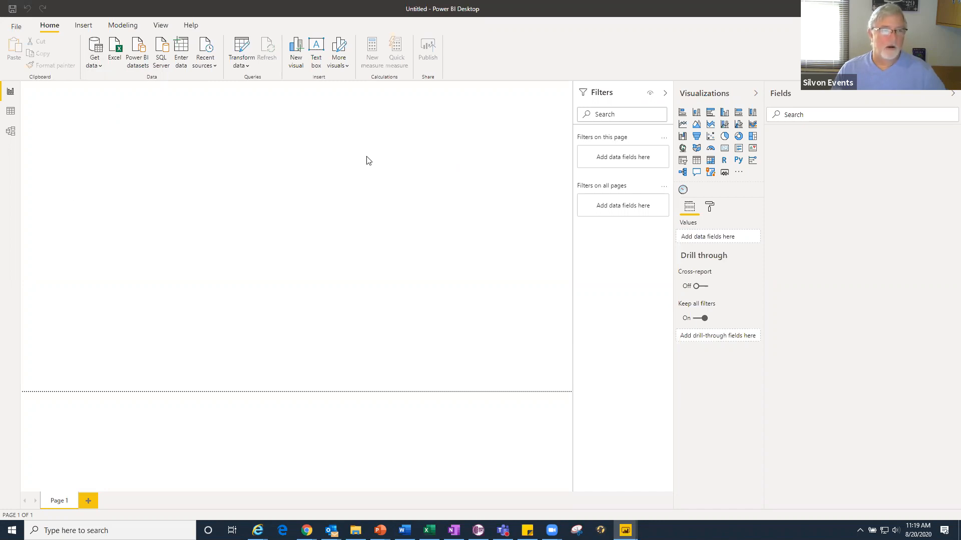
pyautogui.click(94, 61)
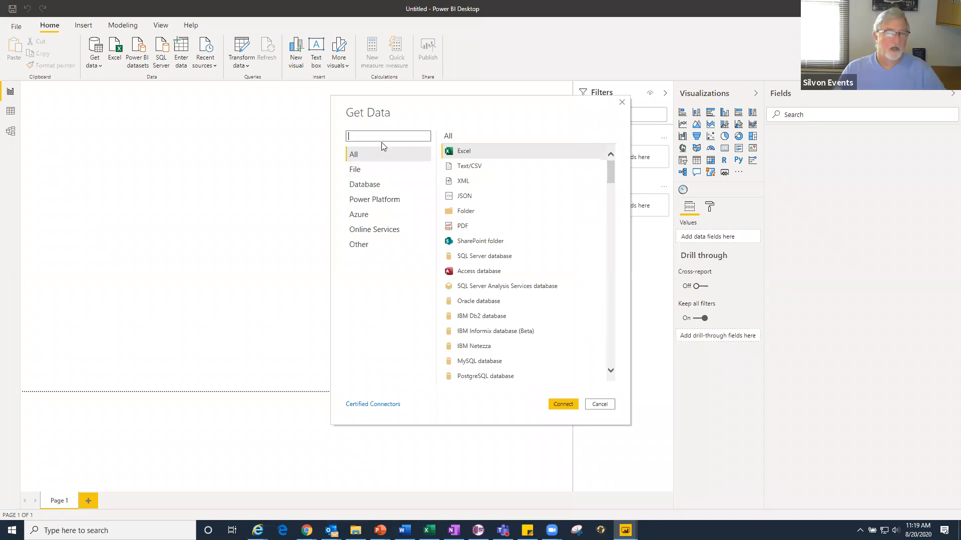
pyautogui.write('silvon')
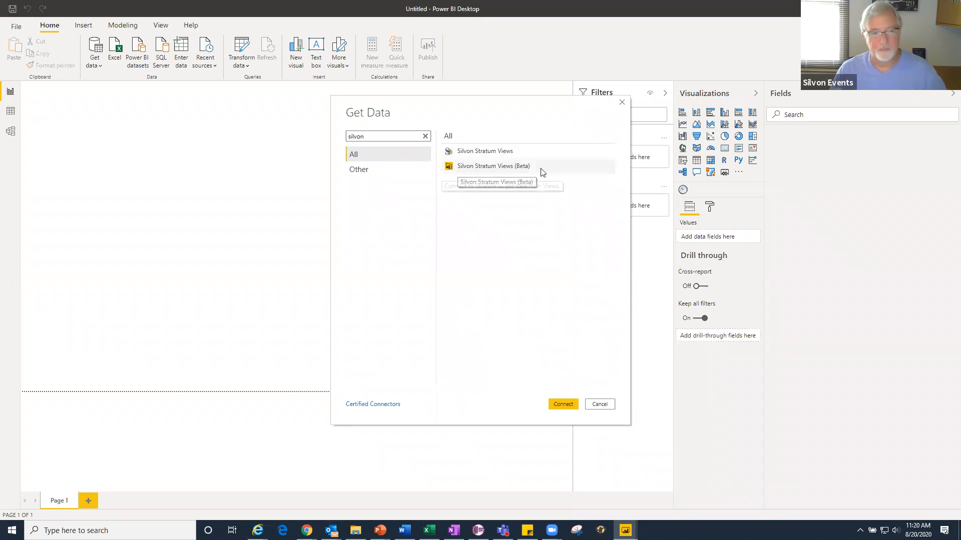
pyautogui.click(491, 154)
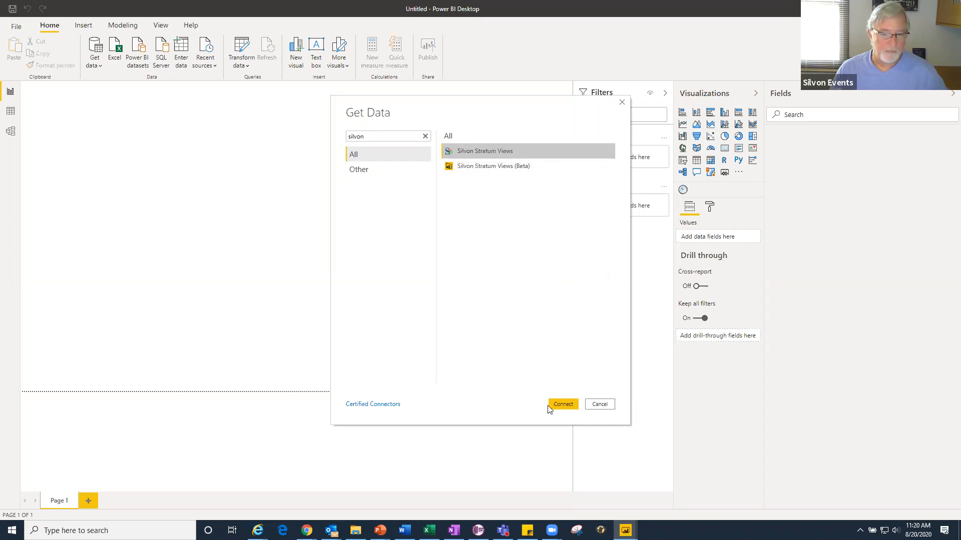
pyautogui.click(563, 404)
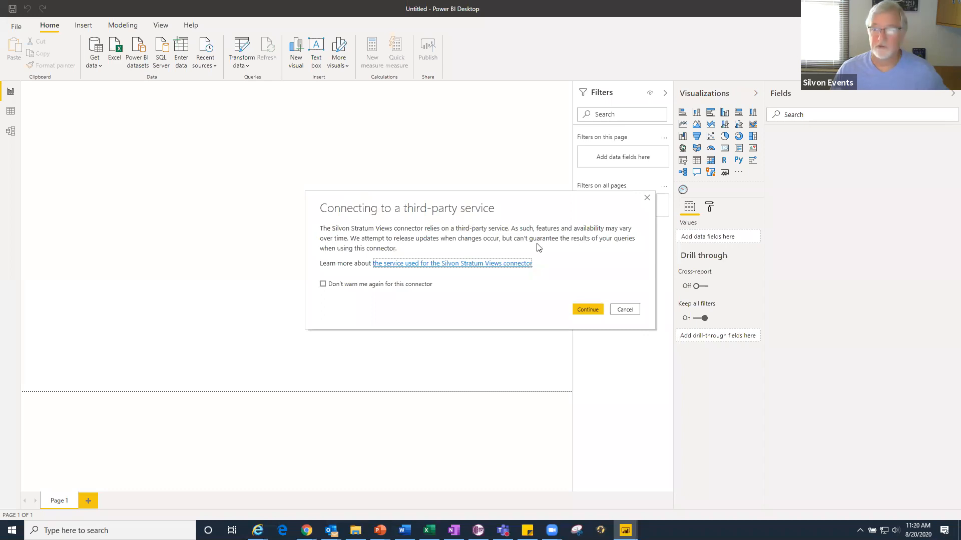
pyautogui.click(586, 310)
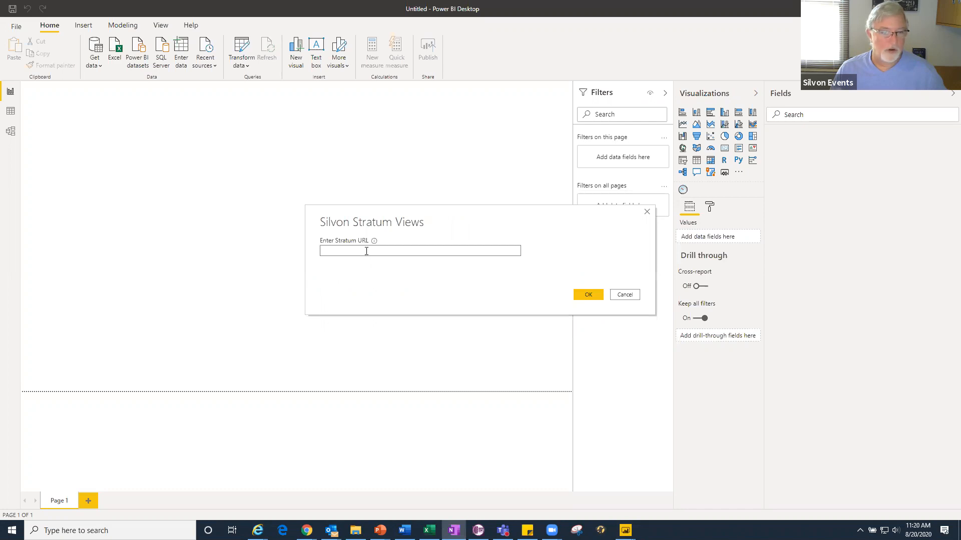
pyautogui.click(367, 251)
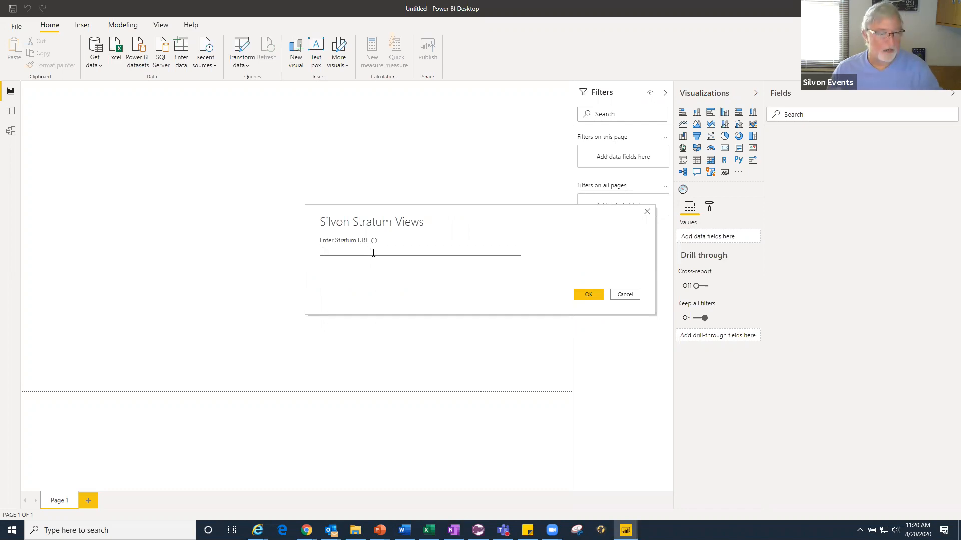
pyautogui.write('http://silvondemo3:55002/')
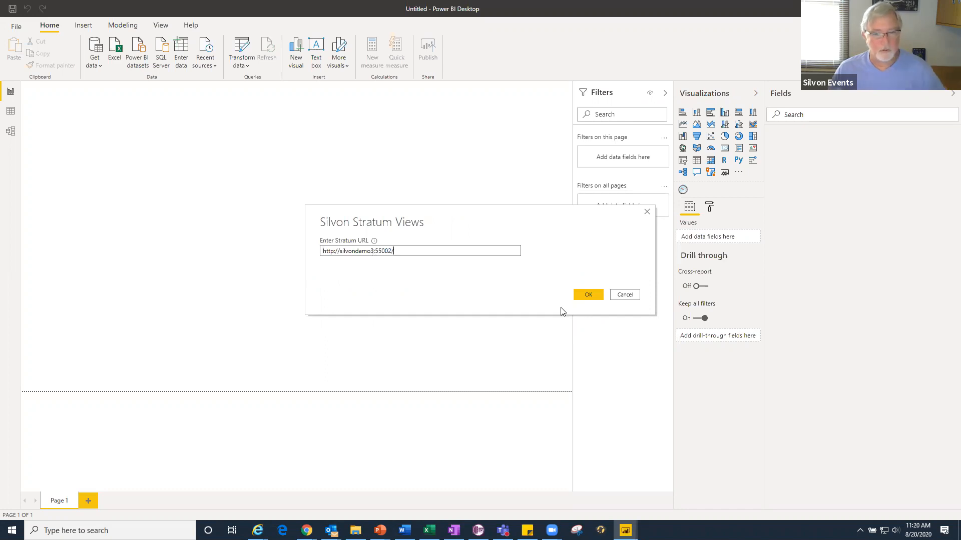
pyautogui.click(589, 295)
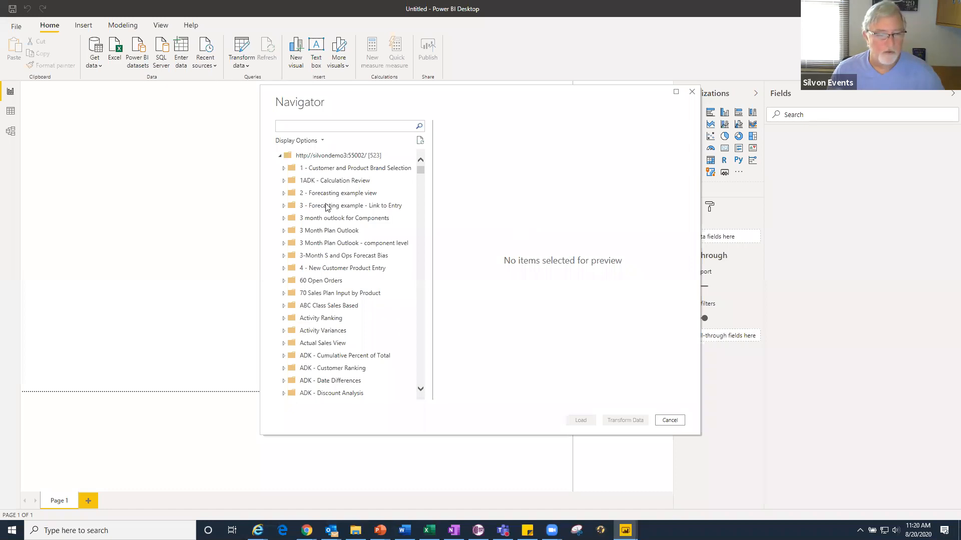
# - Search the Stratum views for "pbi" and load the PBI Comparative Sales table into the report
pyautogui.click(328, 125)
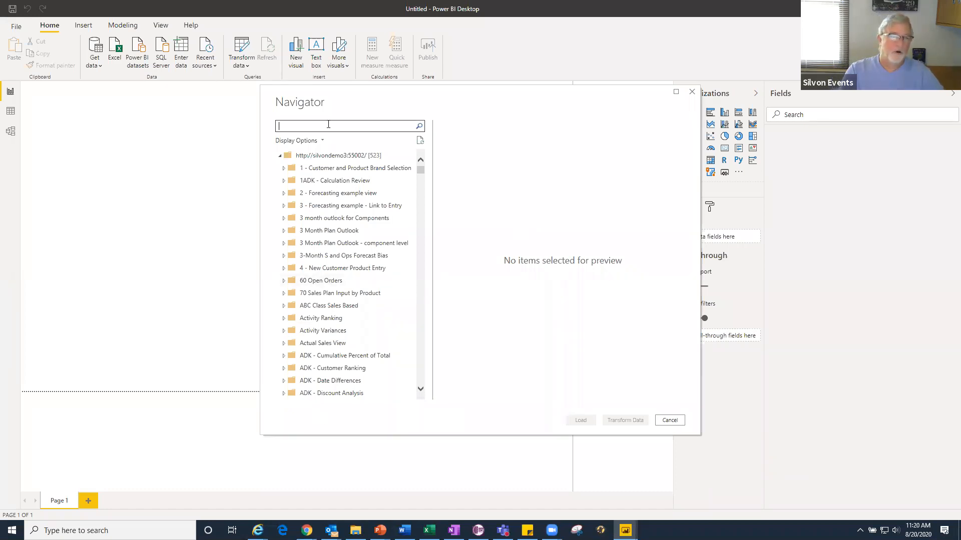
pyautogui.write('pbi')
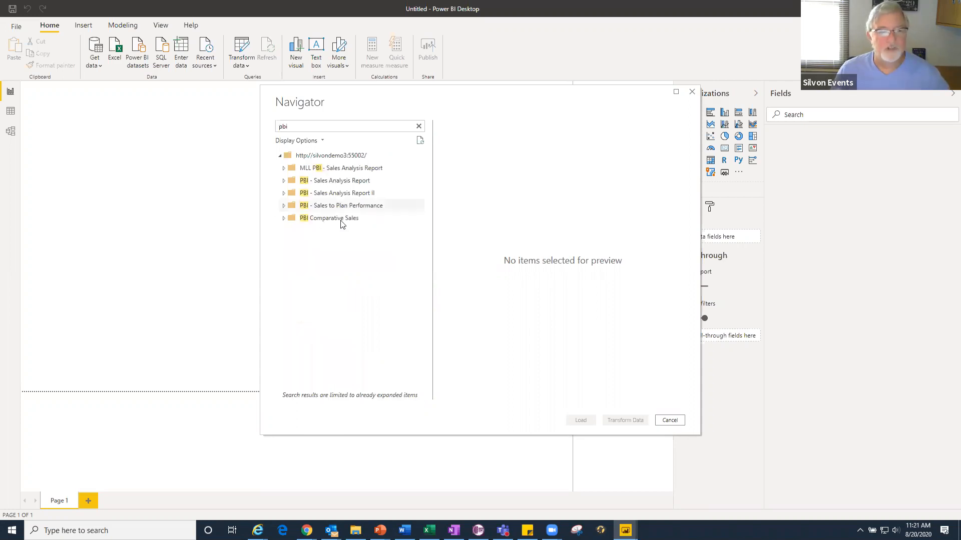
pyautogui.click(284, 219)
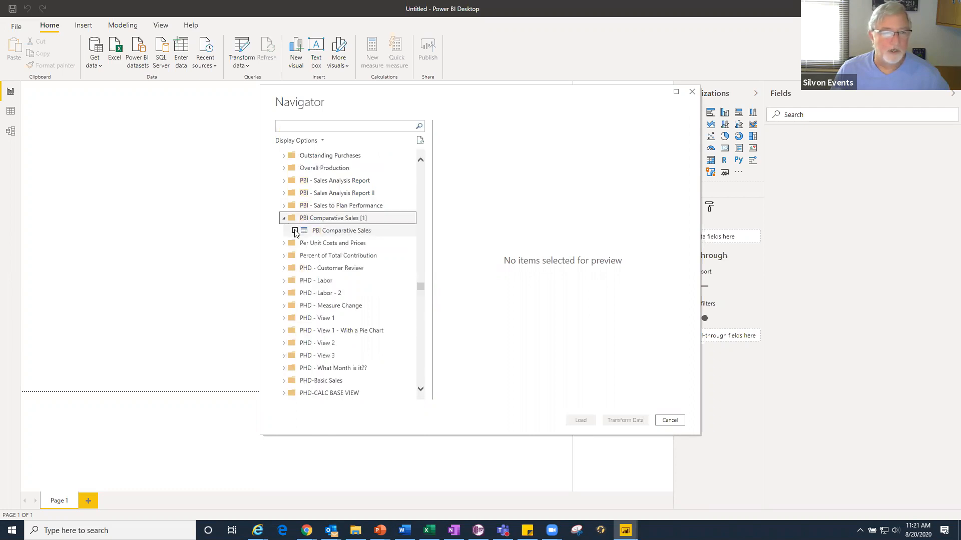
pyautogui.click(295, 231)
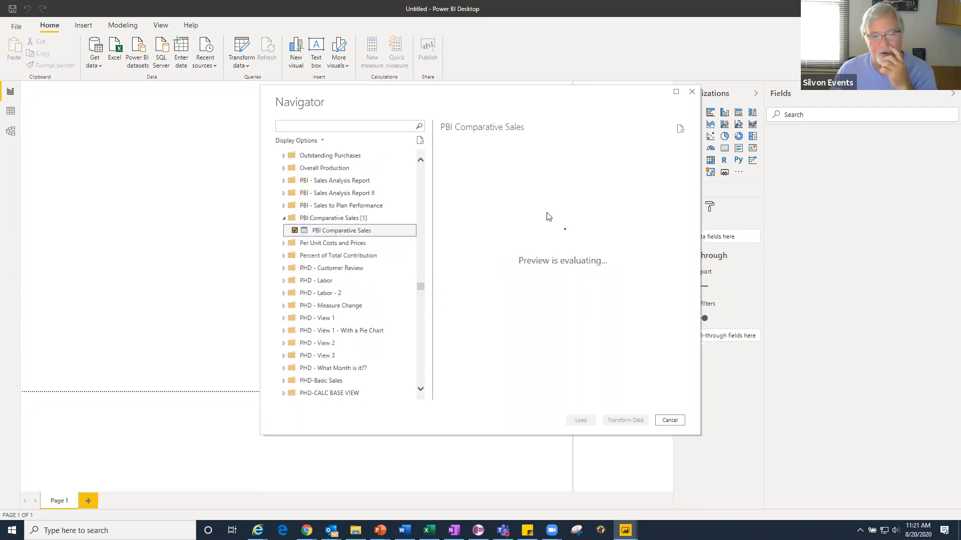
pyautogui.moveTo(484, 399); pyautogui.dragTo(611, 417)
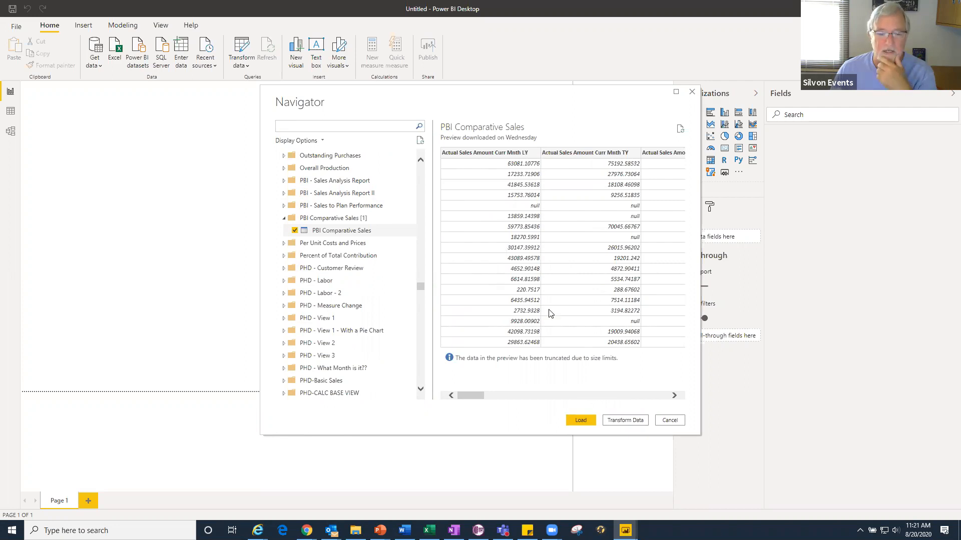
pyautogui.click(580, 420)
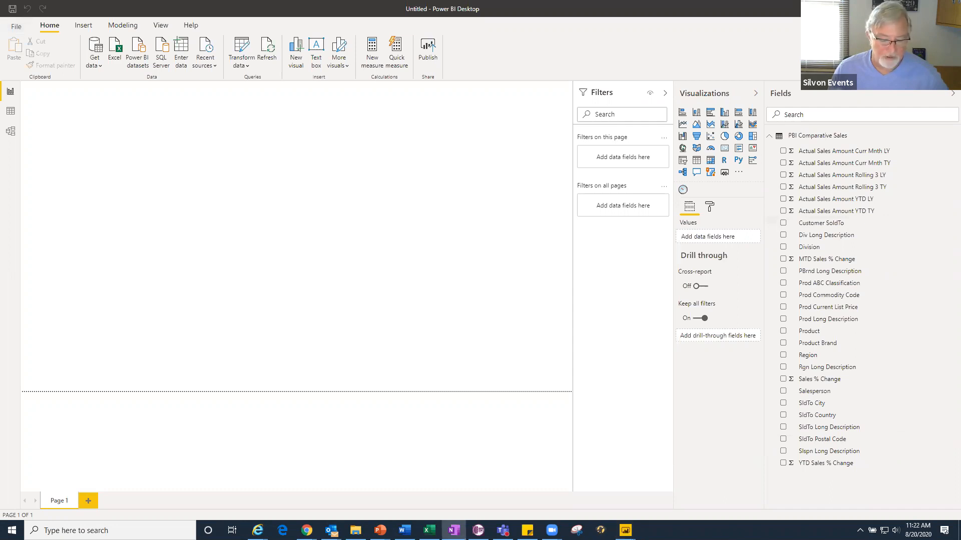
# - Add a clustered bar chart of Actual Sales Amount Rolling 3 TY by PBrnd Long Description and enlarge it
pyautogui.click(710, 113)
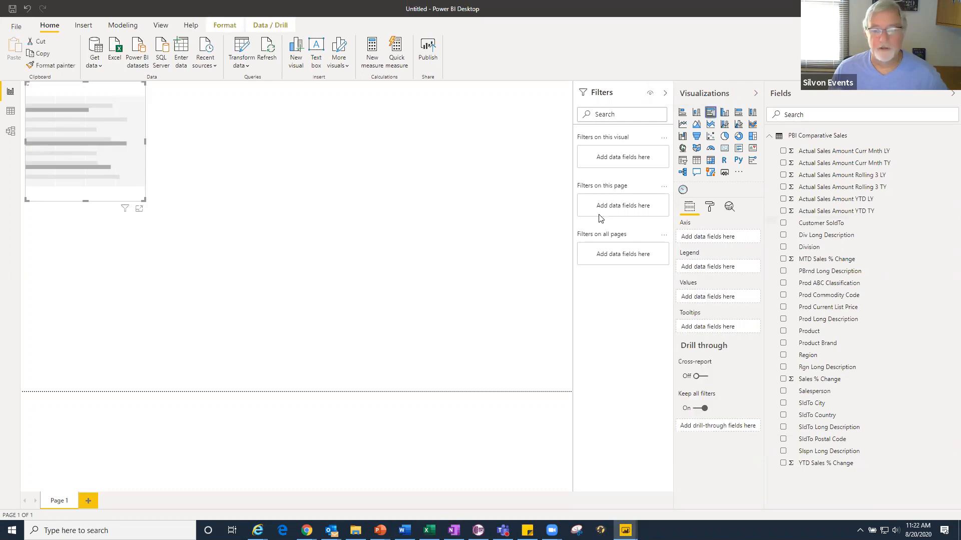
pyautogui.moveTo(827, 272); pyautogui.dragTo(722, 240)
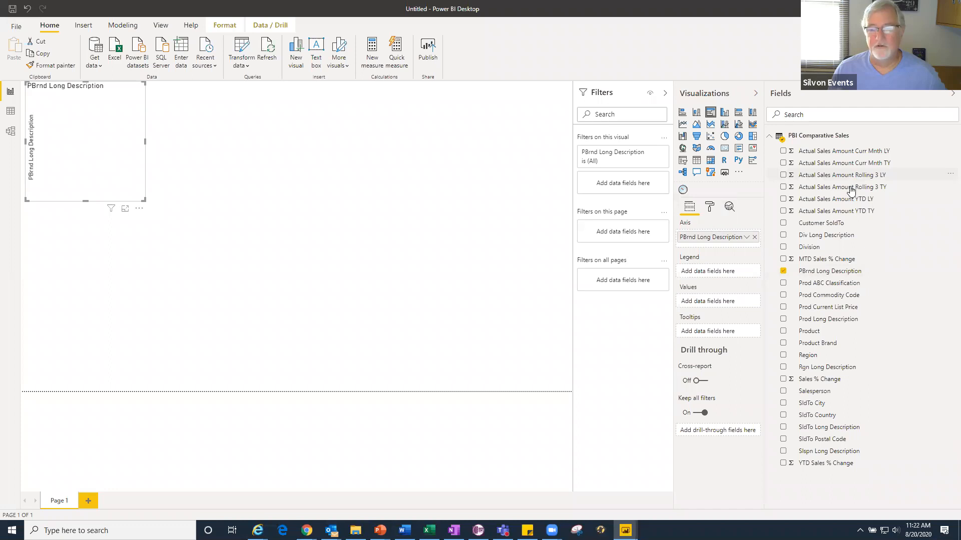
pyautogui.moveTo(851, 188); pyautogui.dragTo(203, 251)
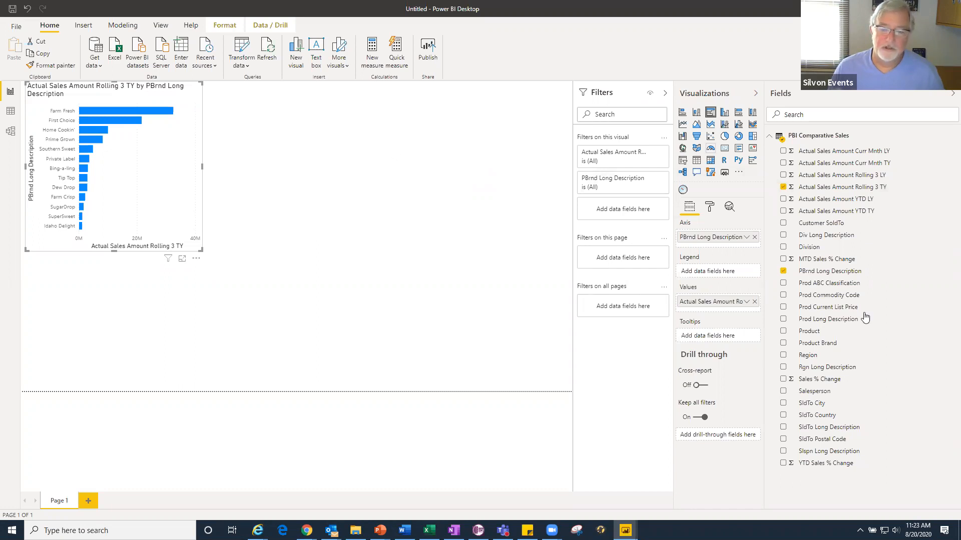
# - Set the data category of the SldTo City field to City
pyautogui.click(814, 404)
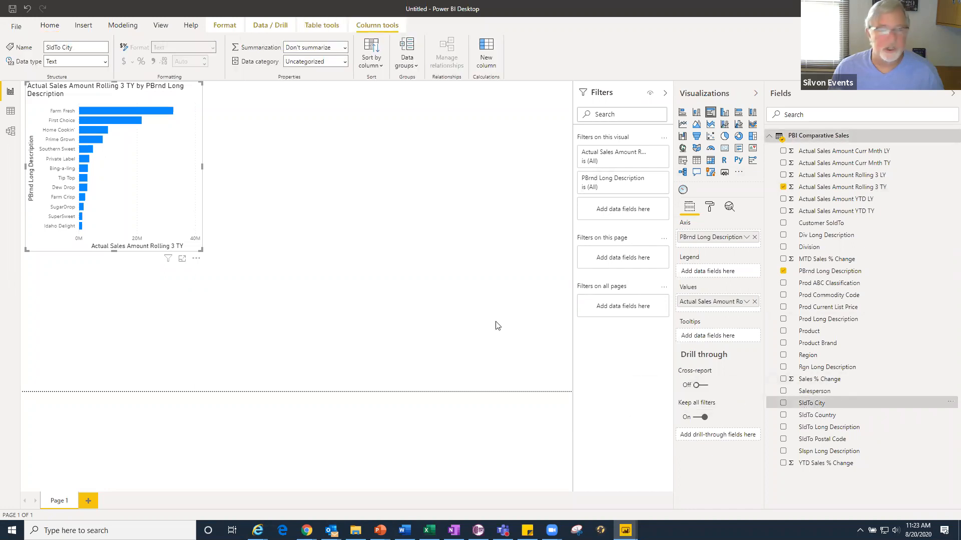
pyautogui.click(343, 62)
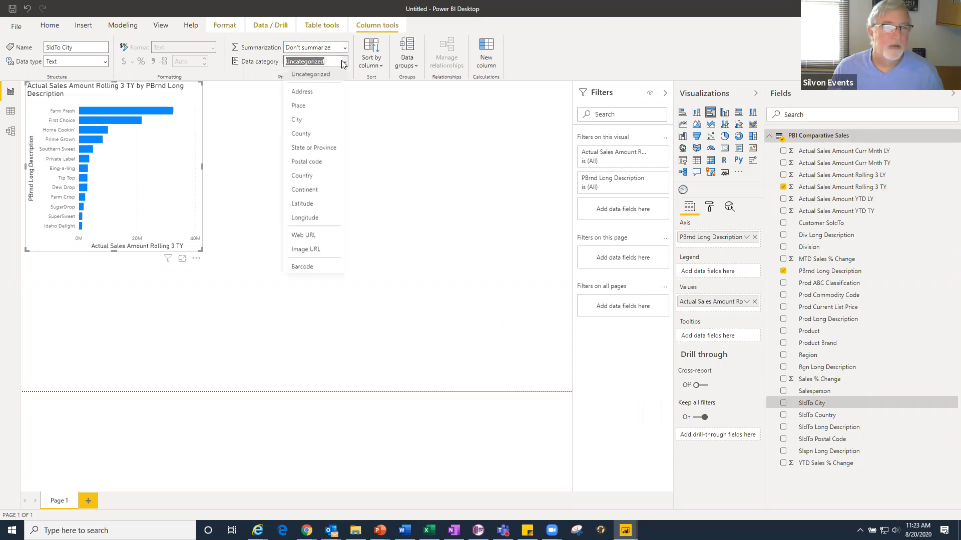
pyautogui.click(307, 118)
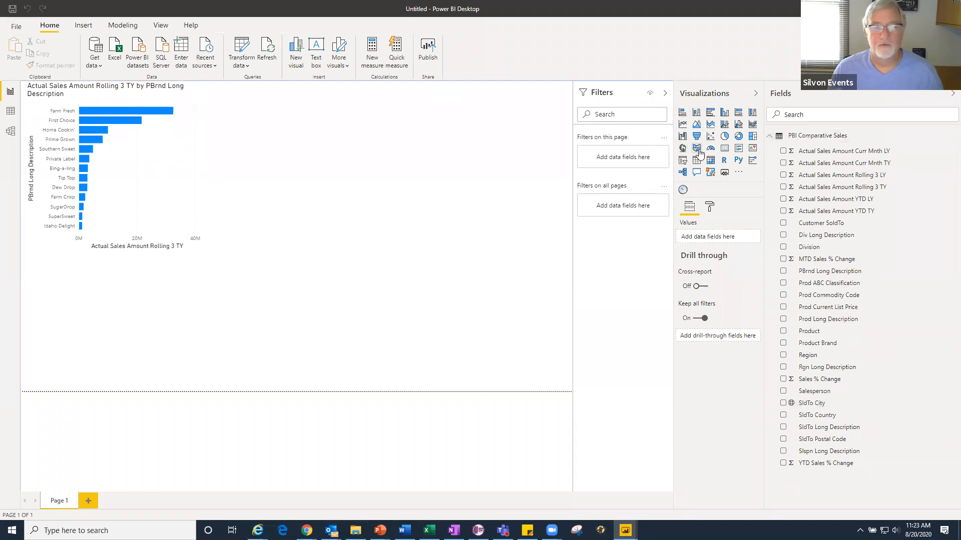
# - Add a filled map beside the bar chart, assign SldTo City as its legend and widen the map
pyautogui.click(697, 150)
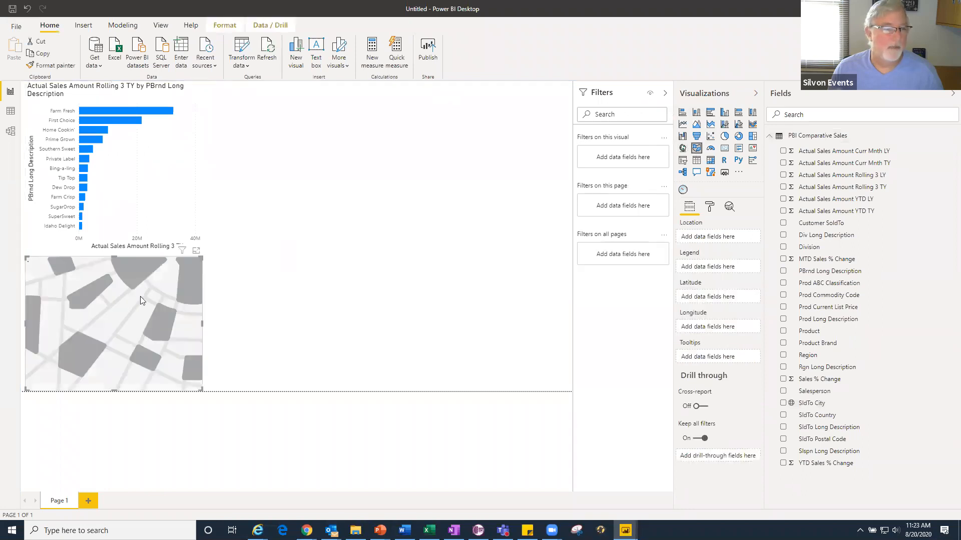
pyautogui.moveTo(226, 304); pyautogui.dragTo(400, 123)
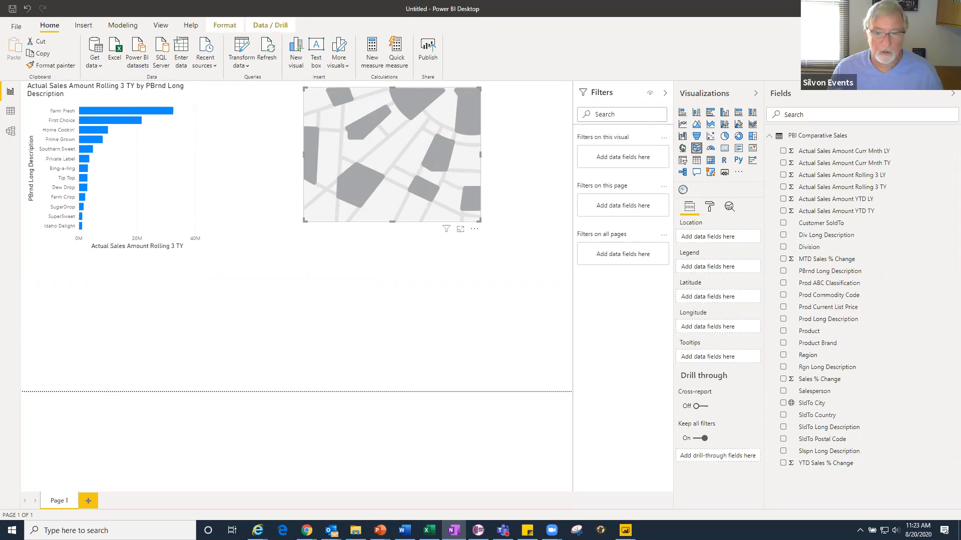
pyautogui.moveTo(663, 329); pyautogui.dragTo(691, 267)
pyautogui.moveTo(475, 225); pyautogui.dragTo(552, 226)
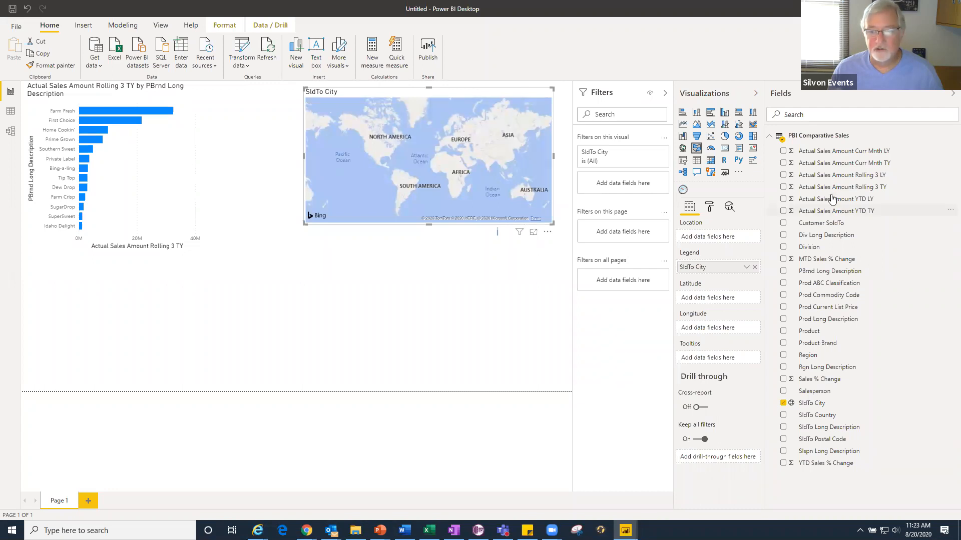
# - Assign Actual Sales Amount YTD TY as the map's location, enlarge the map toward the bar chart and inspect a city's sales value
pyautogui.moveTo(830, 214); pyautogui.dragTo(721, 240)
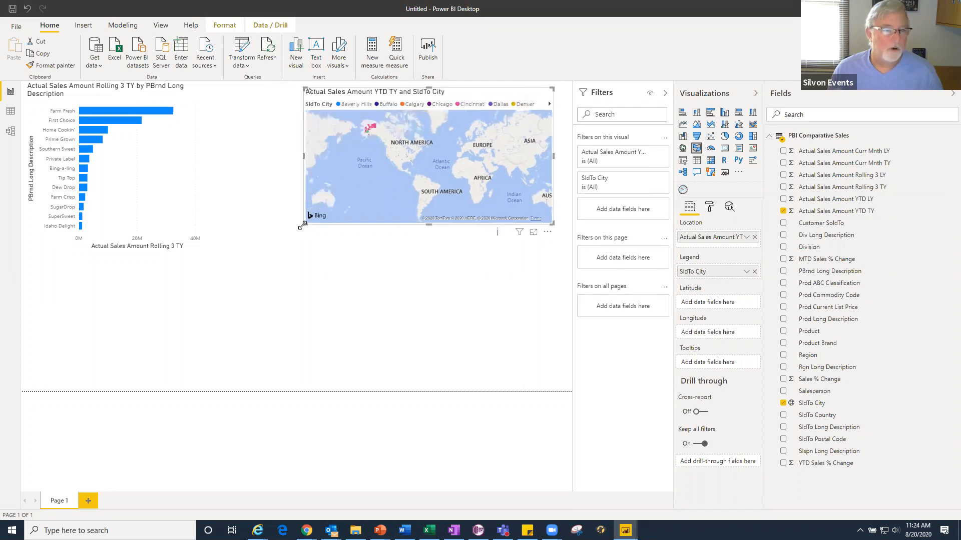
pyautogui.moveTo(302, 225); pyautogui.dragTo(204, 255)
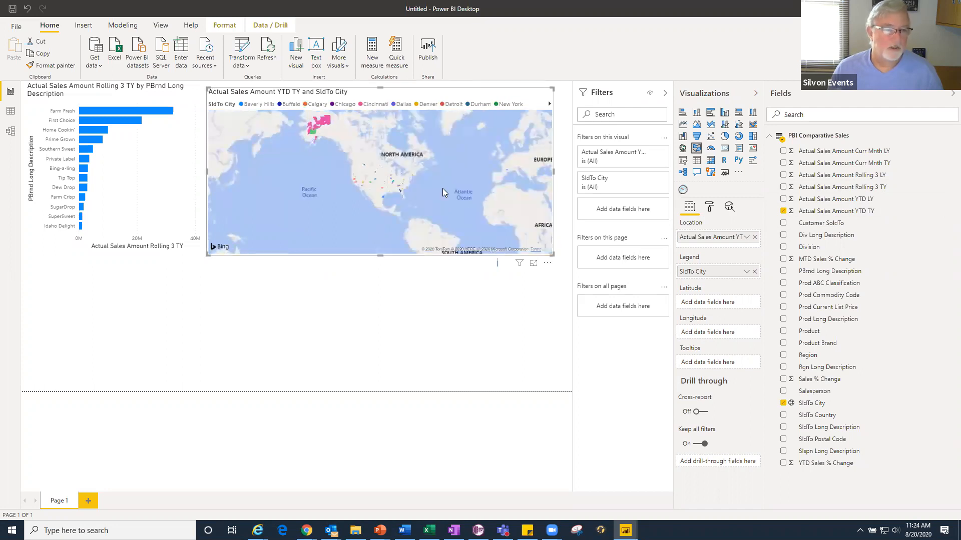
pyautogui.scroll(5, 411, 174)
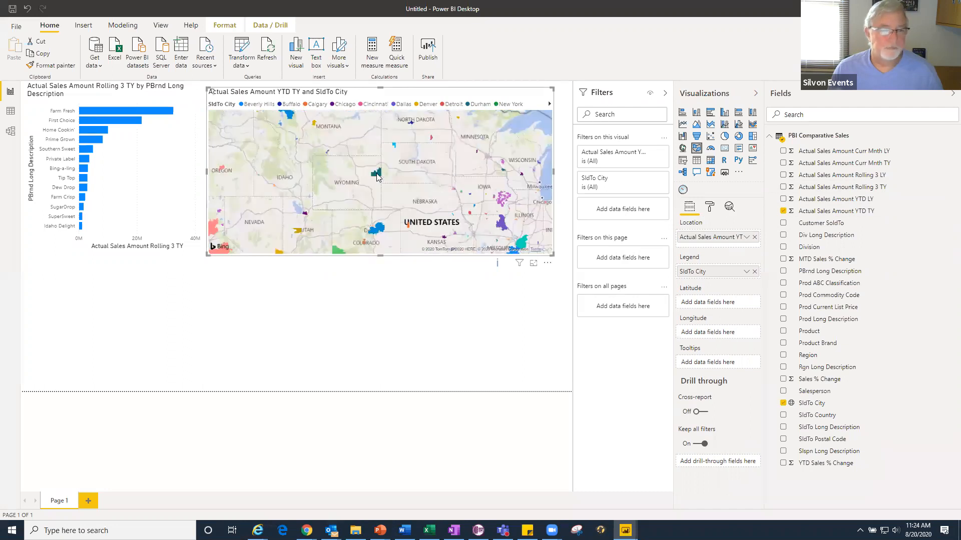
pyautogui.moveTo(376, 175)
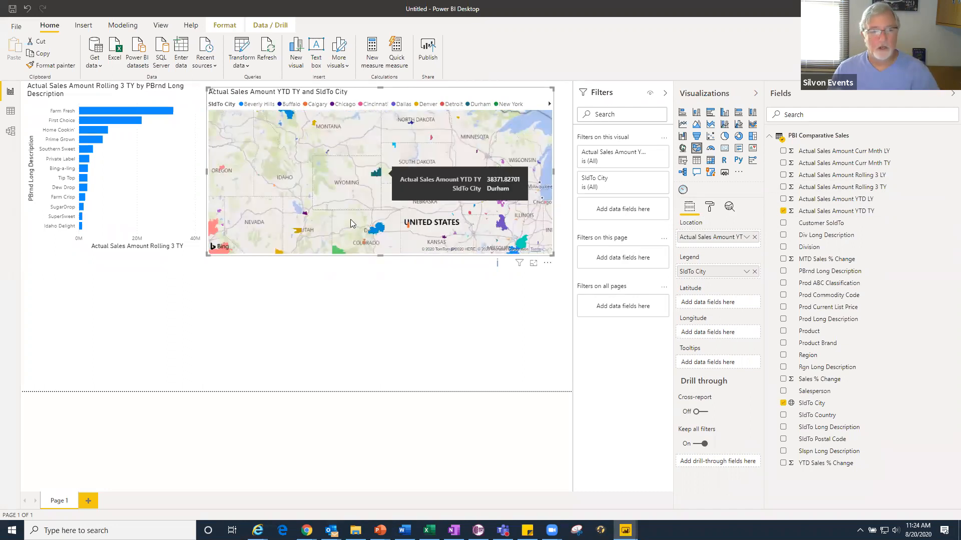
# - Select the bar chart and collapse the PBI Comparative Sales table's field list
pyautogui.click(102, 120)
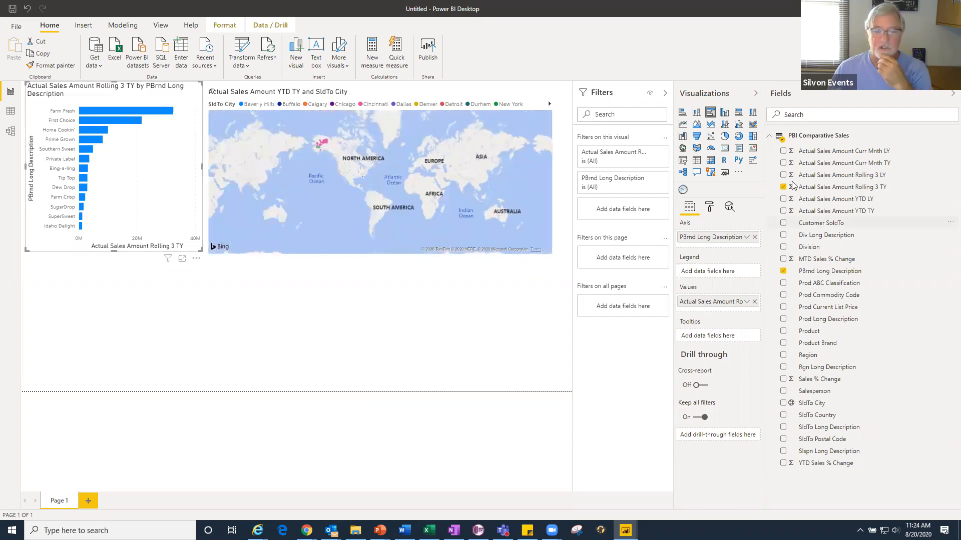
pyautogui.click(820, 136)
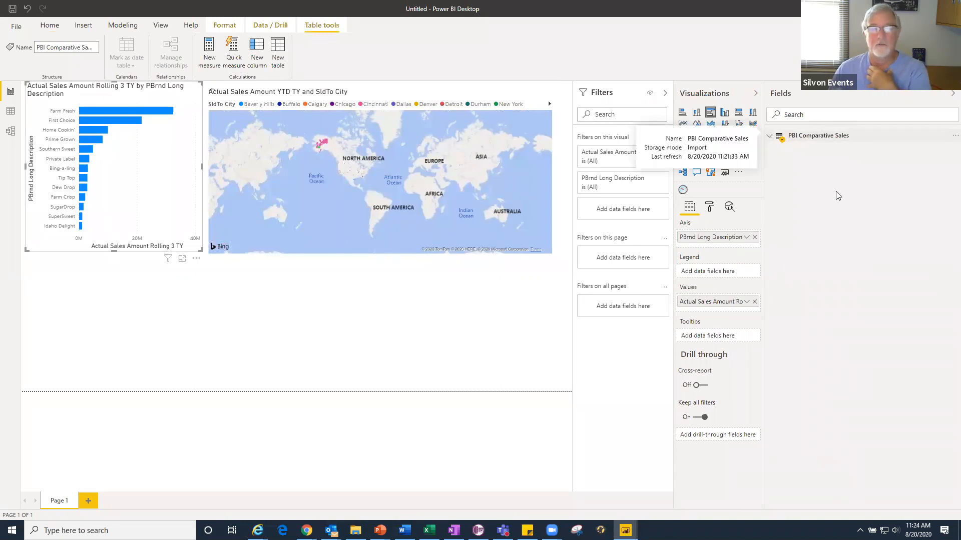
pyautogui.click(53, 26)
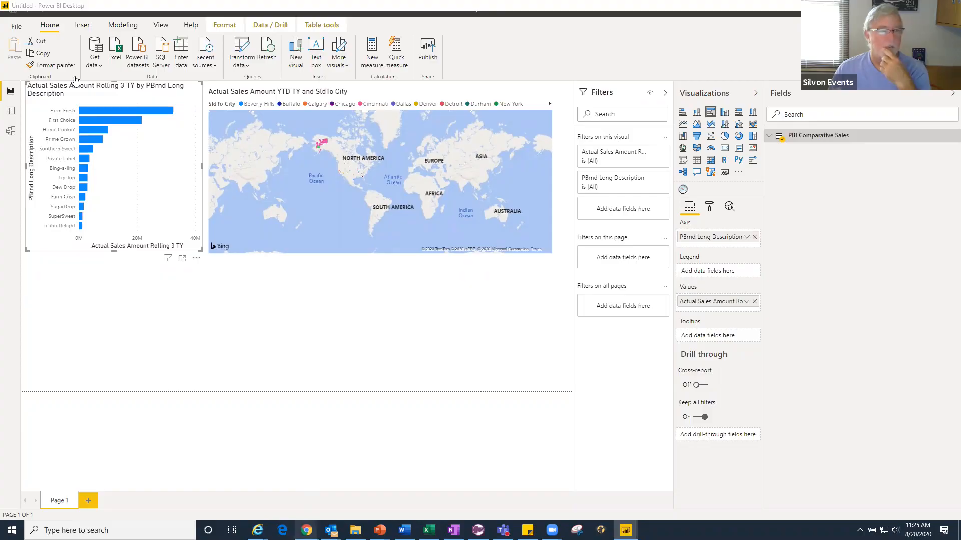
# - Switch to Stratum in the browser and open the recently used PBI - Sales to Plan Performance view
pyautogui.hotkey('alt', 'Tab')
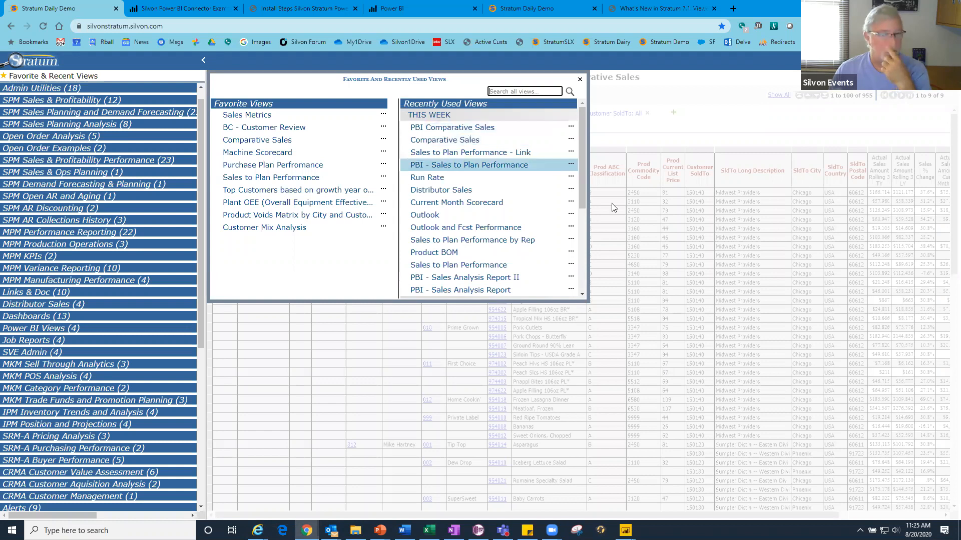
pyautogui.click(448, 167)
pyautogui.click(344, 280)
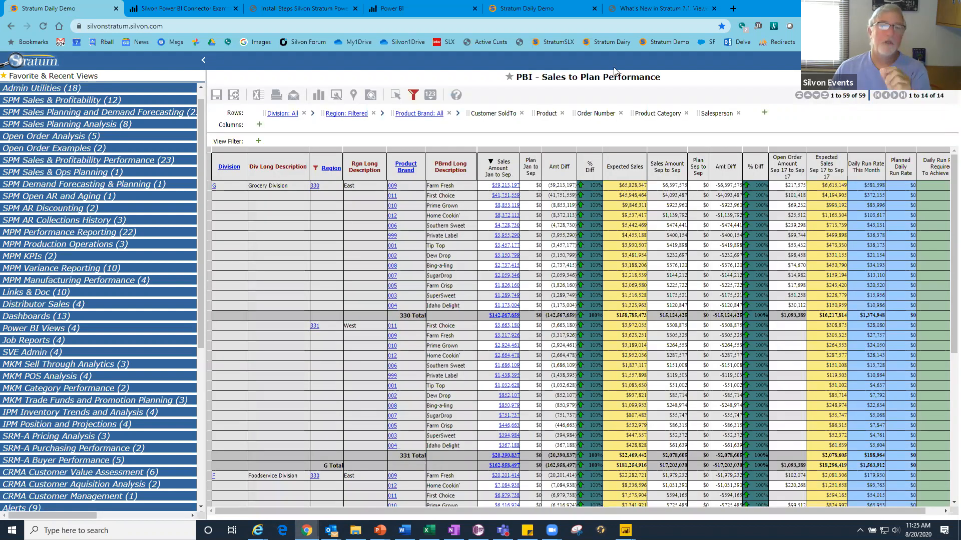
# - In the other Stratum Daily Demo session, open Data Import Link from Favorites and add the file Budget Current Year for Import.xlsx
pyautogui.click(536, 11)
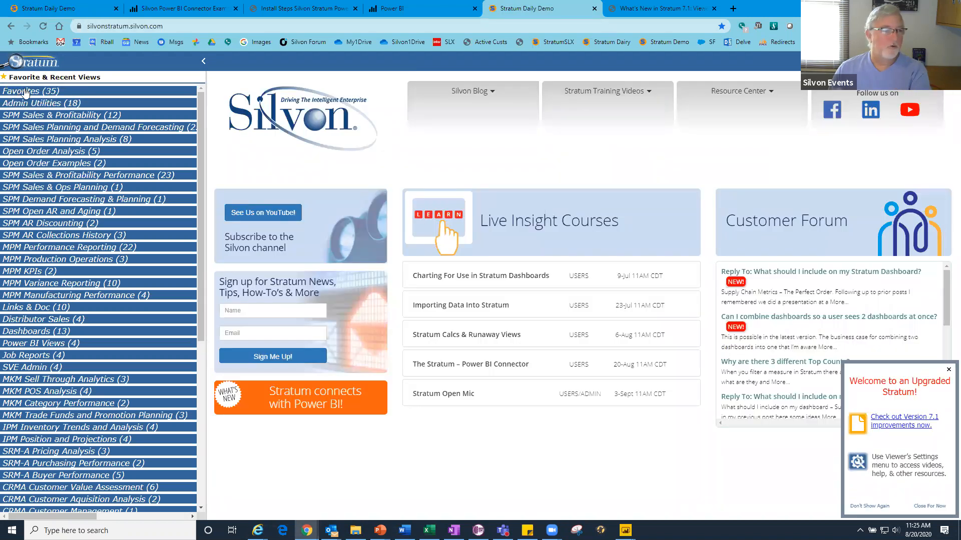
pyautogui.click(25, 92)
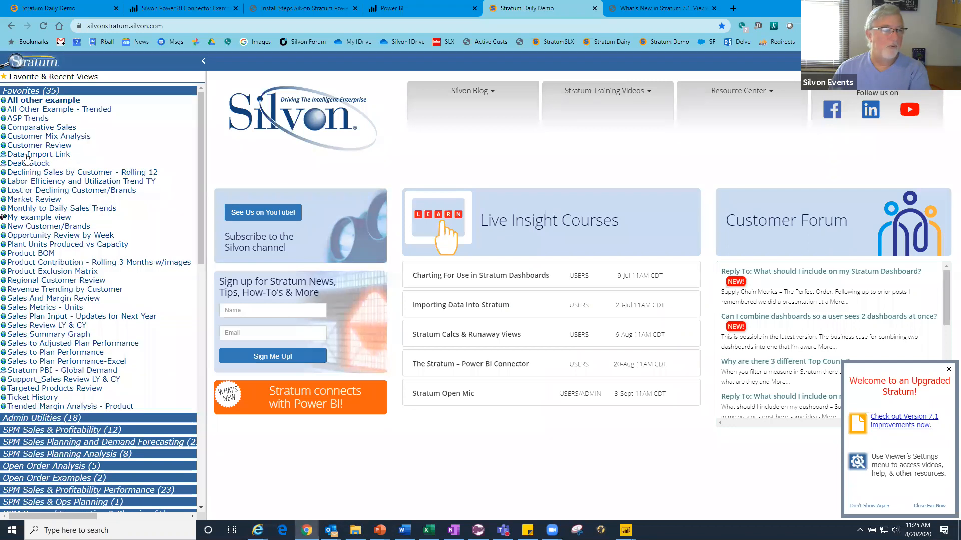
pyautogui.click(26, 156)
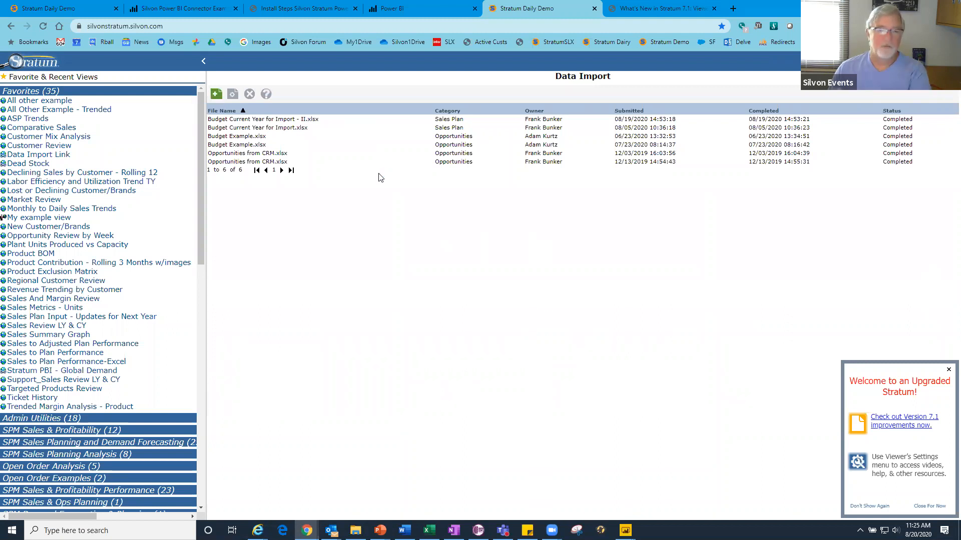
pyautogui.click(216, 94)
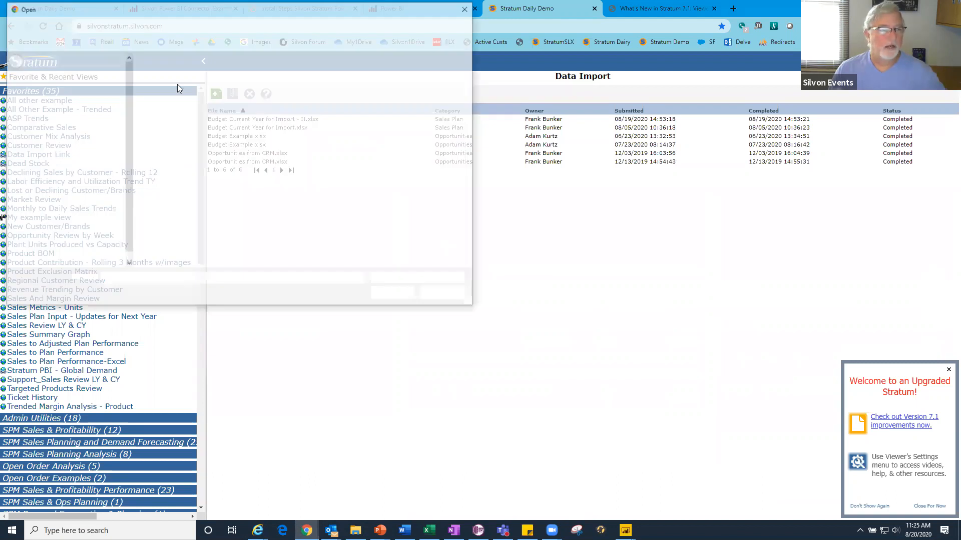
pyautogui.click(199, 83)
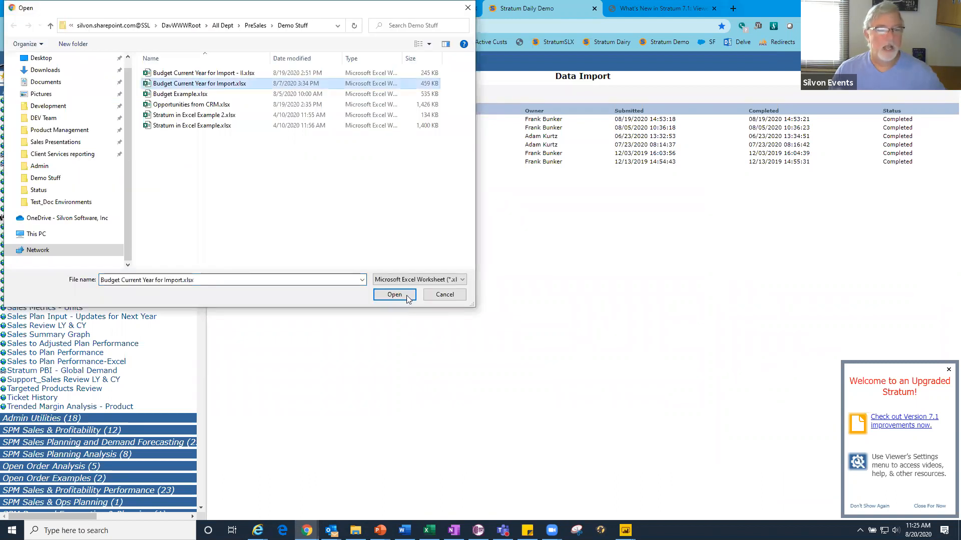
pyautogui.click(407, 296)
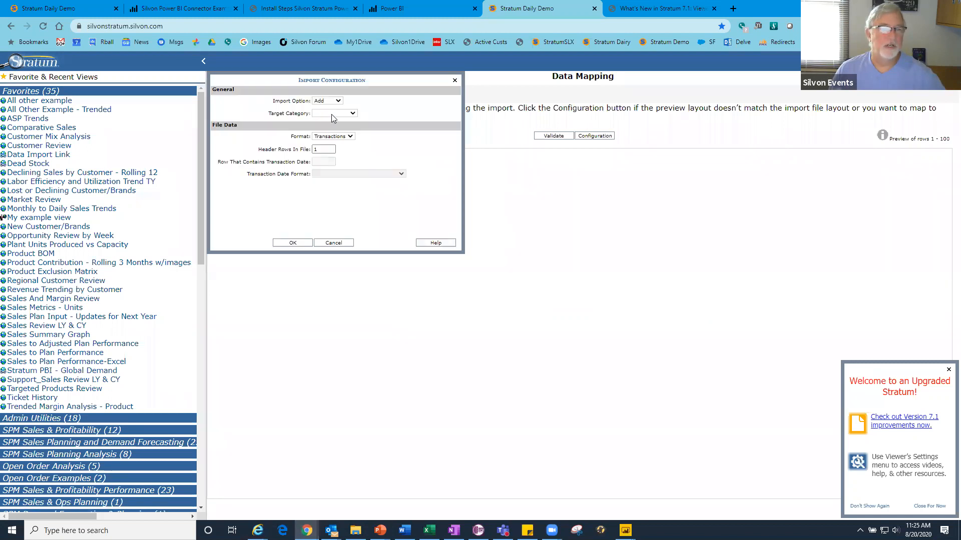
# - Configure the import as Replace into Sales Plan, Time Series format, 3 header rows, transaction date in row 3, date format m/d/yyyy
pyautogui.click(332, 113)
pyautogui.click(335, 133)
pyautogui.click(333, 137)
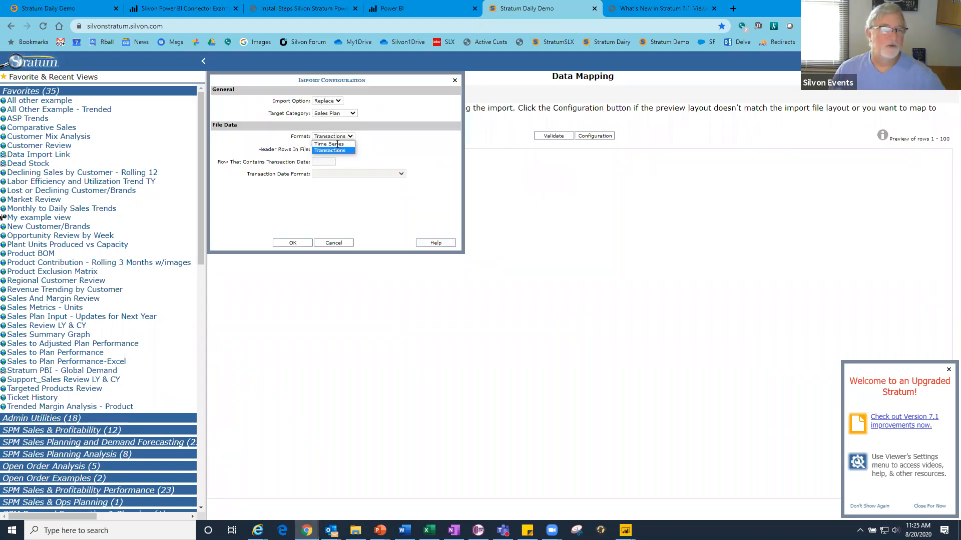
pyautogui.click(329, 150)
pyautogui.press('Tab')
pyautogui.write('3')
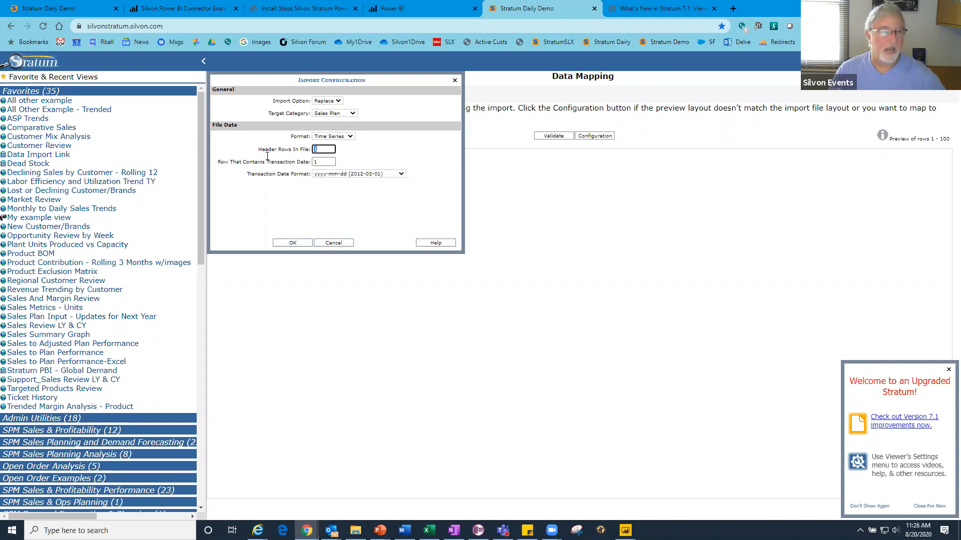
pyautogui.press('Tab')
pyautogui.write('3')
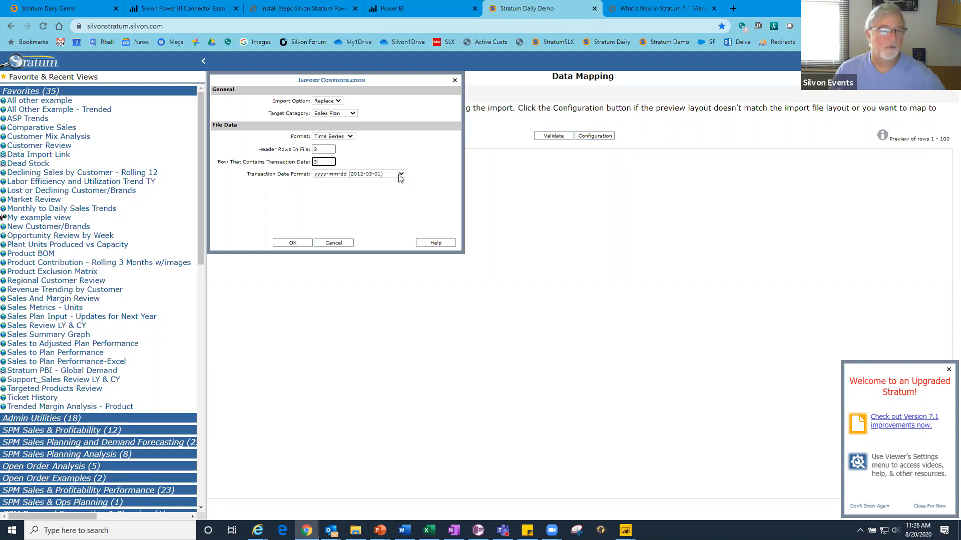
pyautogui.click(361, 175)
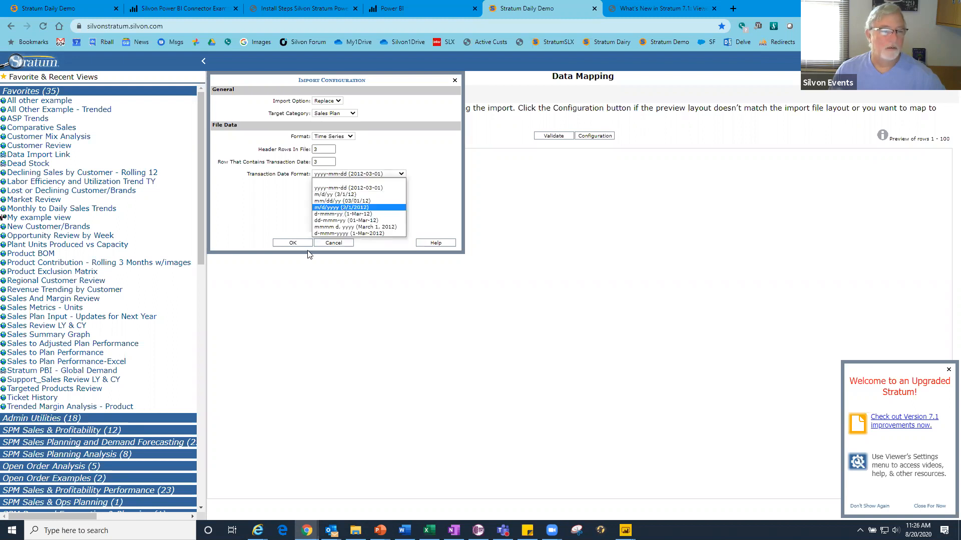
pyautogui.click(309, 254)
pyautogui.click(309, 244)
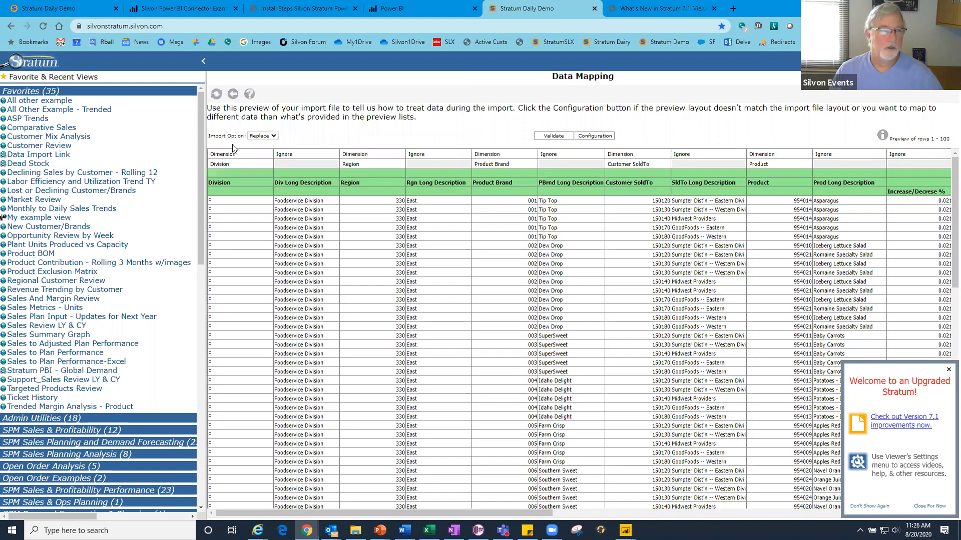
# - Submit the mapped budget data import for processing, confirm it and collapse the Favorites list
pyautogui.click(216, 95)
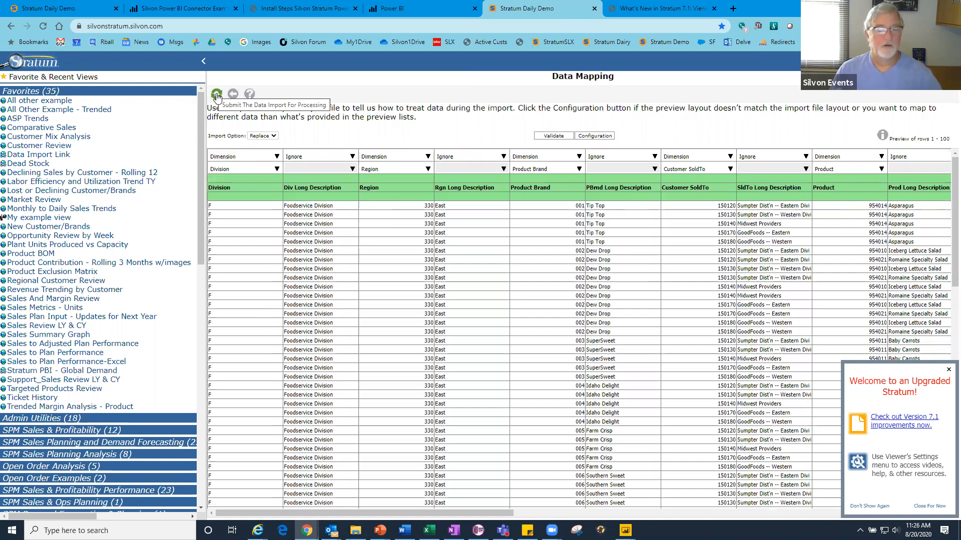
pyautogui.click(217, 95)
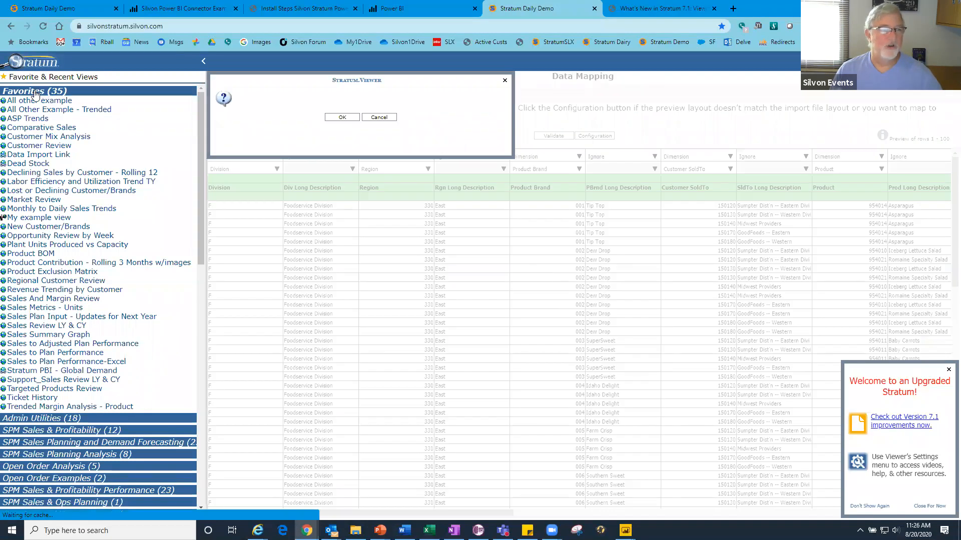
pyautogui.click(344, 142)
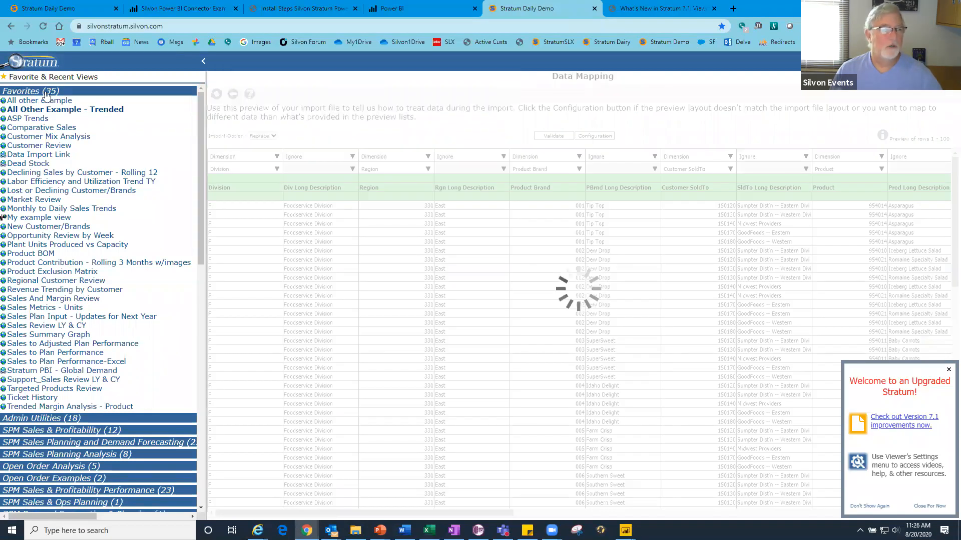
pyautogui.click(45, 92)
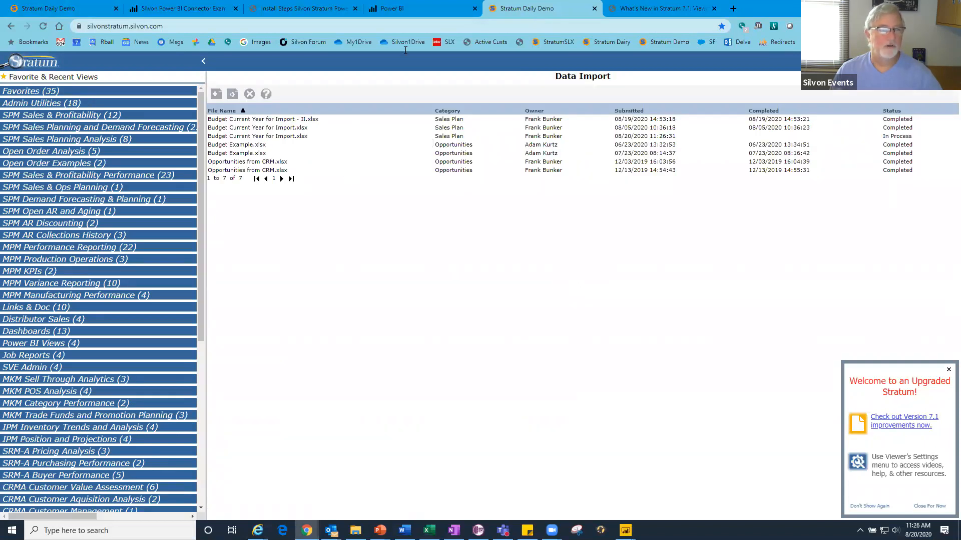
# - Switch to Power BI Desktop, search the data sources for "silvon", connect with Silvon Stratum Views and accept the third-party service notice
pyautogui.click(180, 10)
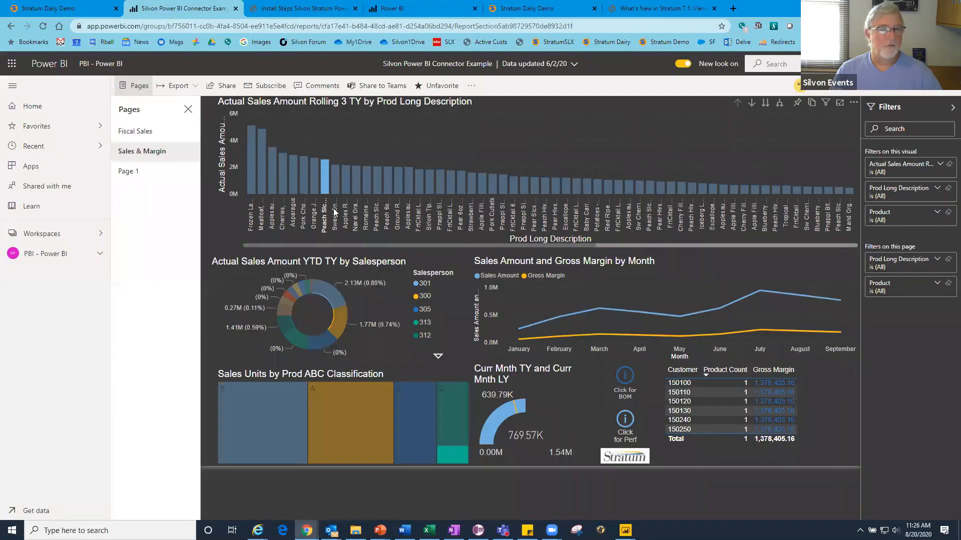
pyautogui.click(435, 8)
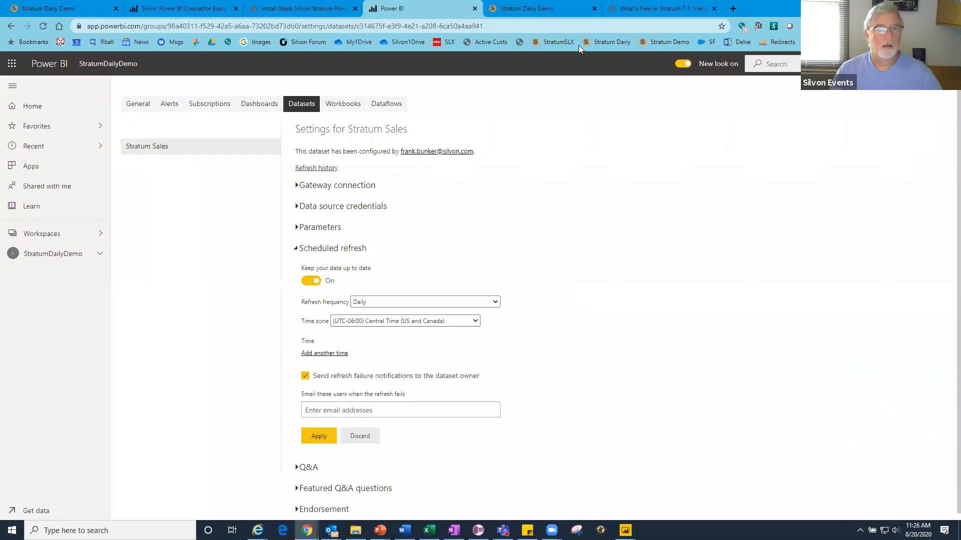
pyautogui.click(585, 503)
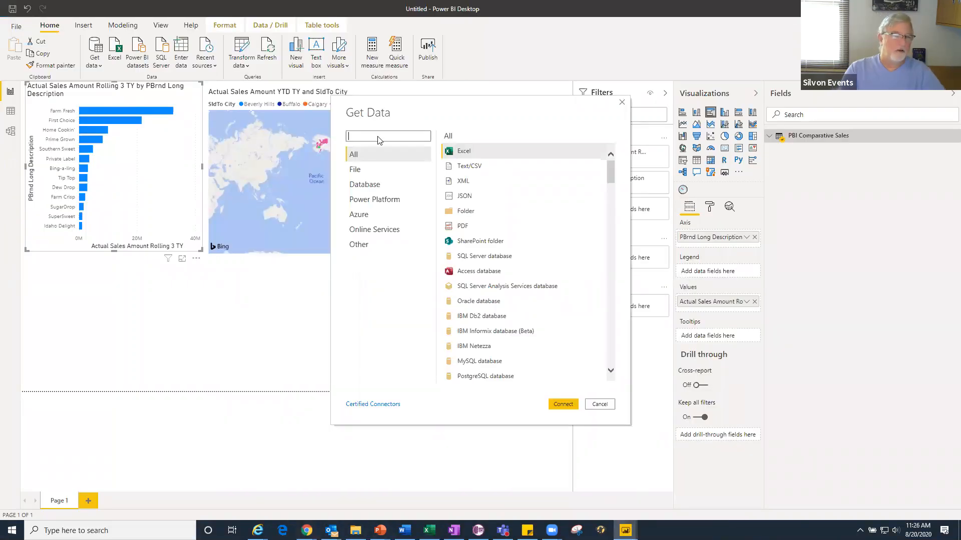
pyautogui.write('silvon')
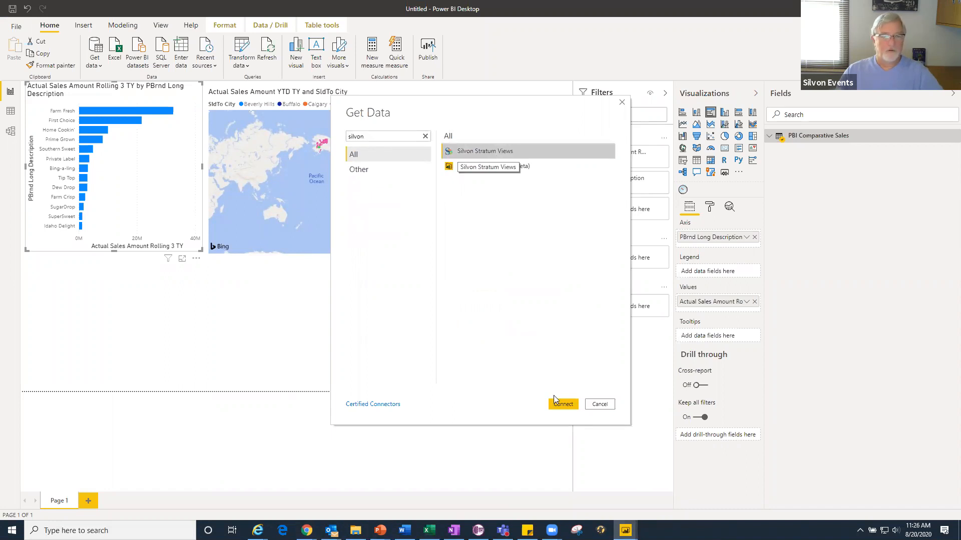
pyautogui.press('Return')
pyautogui.click(586, 308)
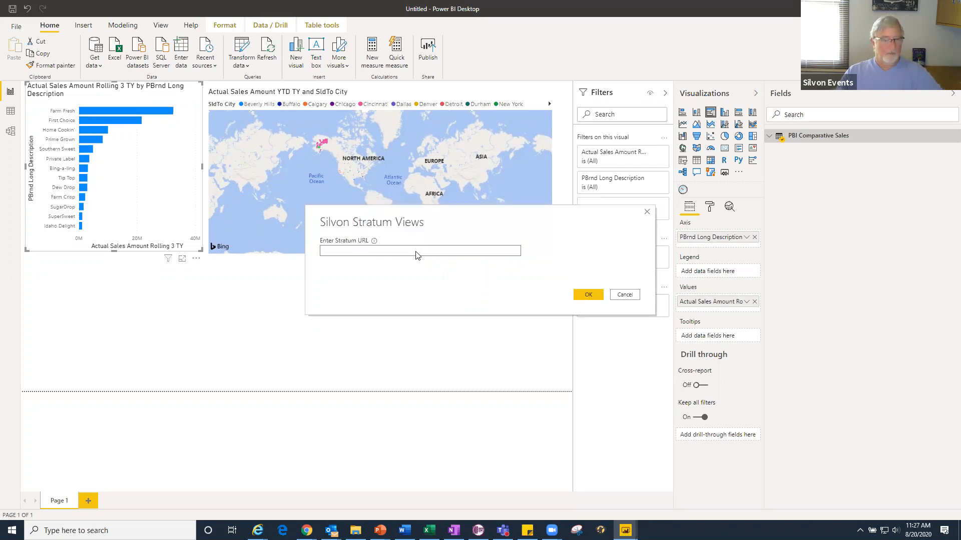
pyautogui.write('http://silvondemo3:55002/')
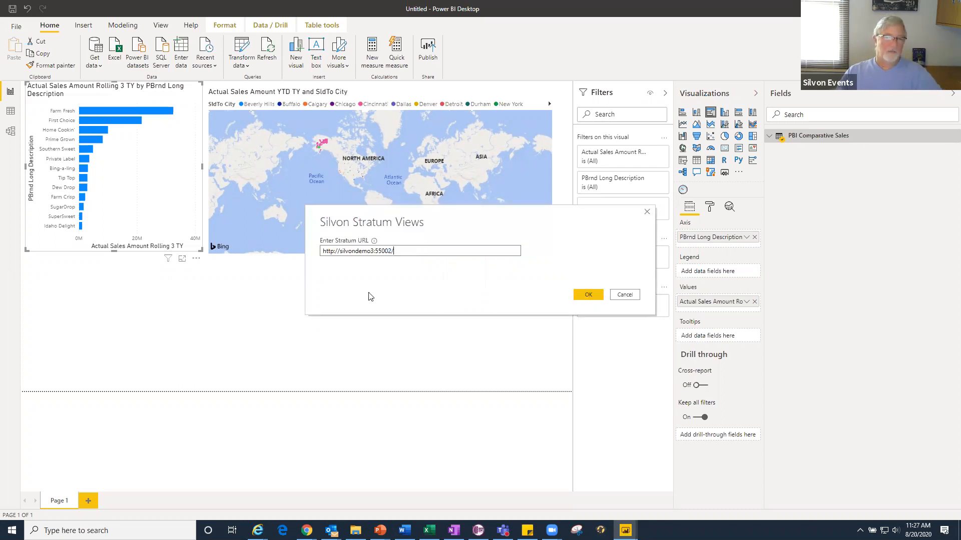
pyautogui.press('Return')
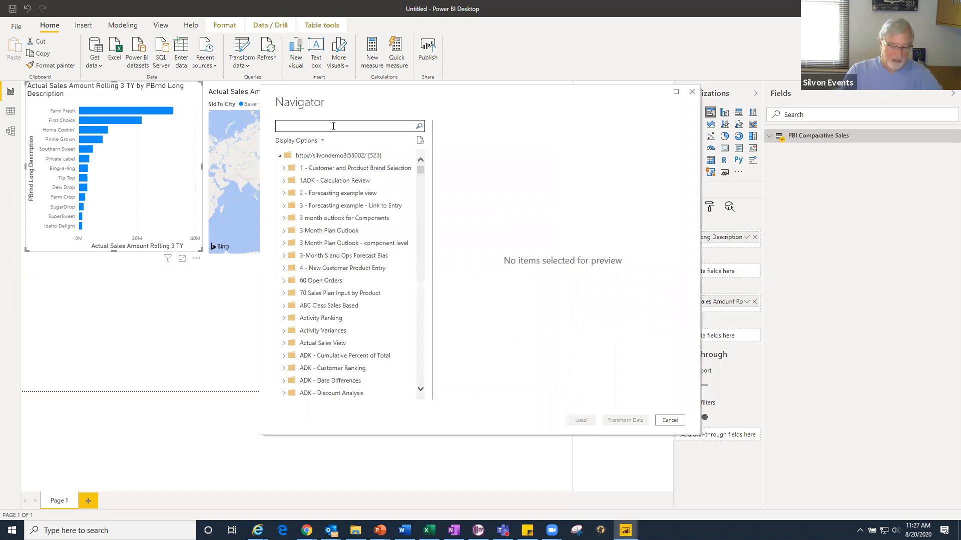
pyautogui.write('pbi')
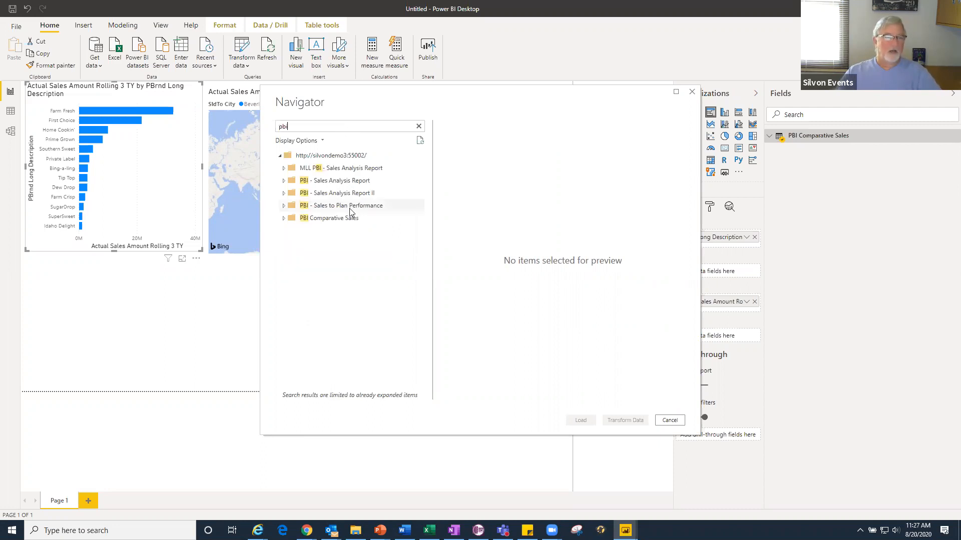
pyautogui.click(350, 210)
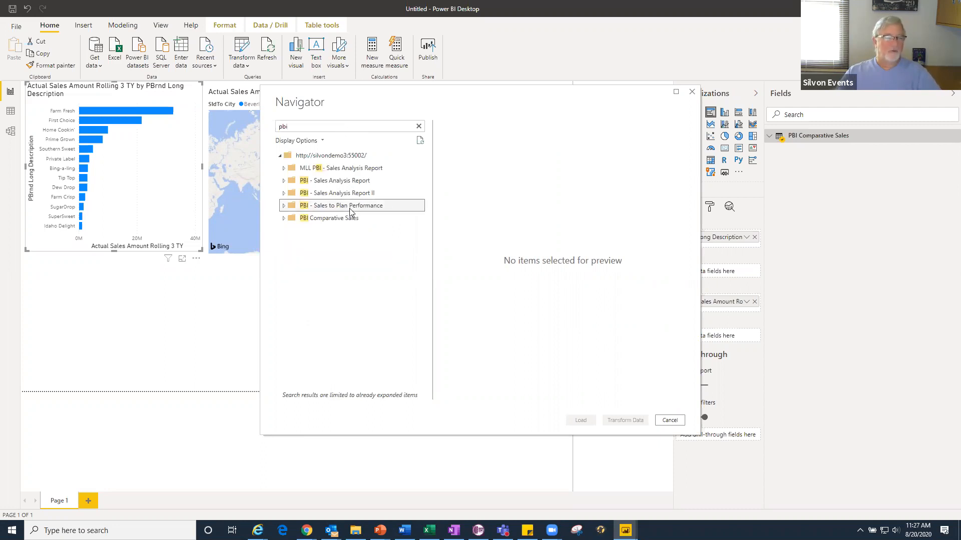
pyautogui.click(283, 207)
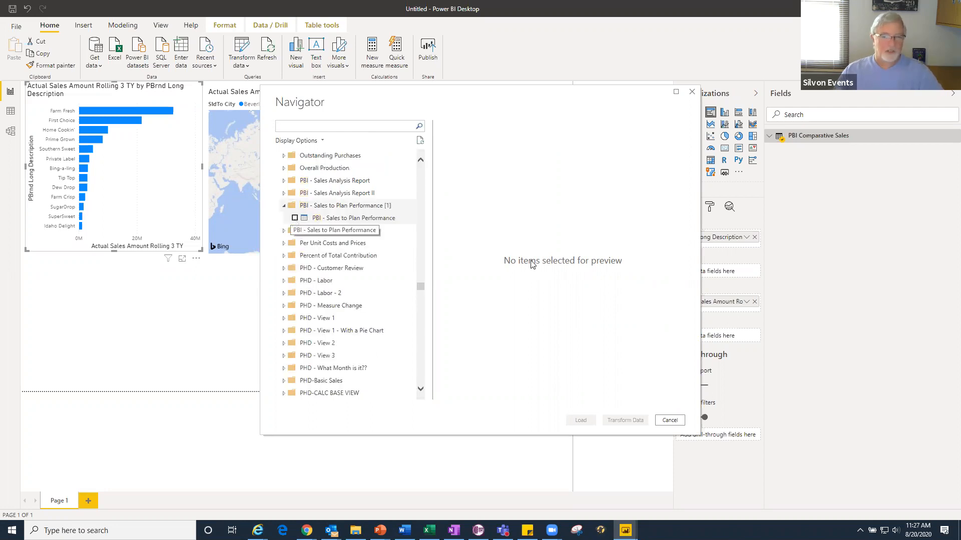
pyautogui.moveTo(471, 397); pyautogui.dragTo(406, 408)
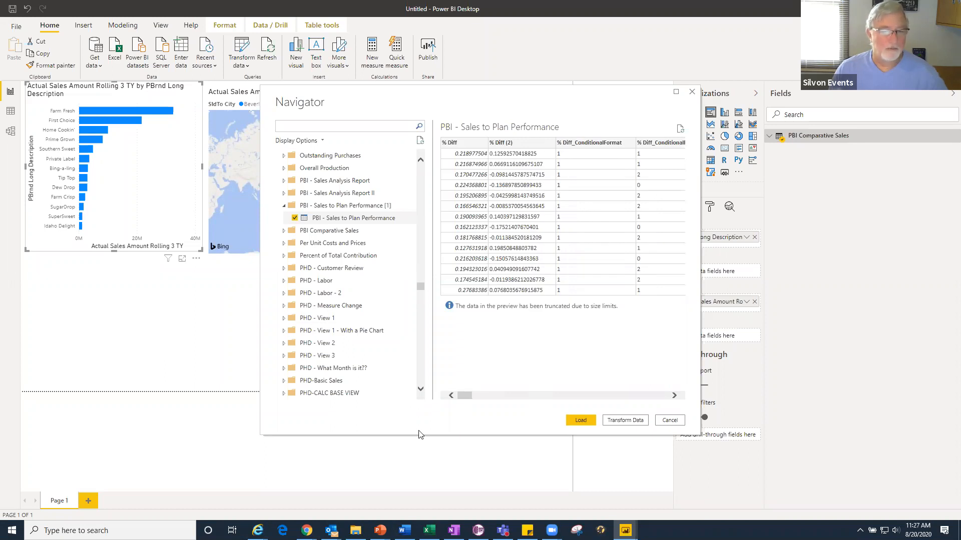
pyautogui.click(581, 420)
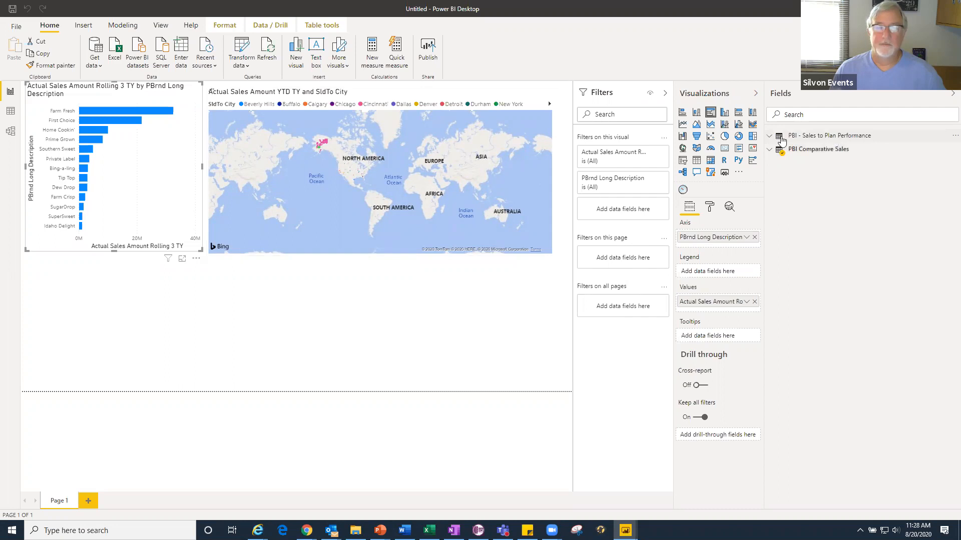
# - Review the PBI - Sales to Plan Performance fields and start a new relationship using that table's PBrnd Long Description column
pyautogui.click(770, 136)
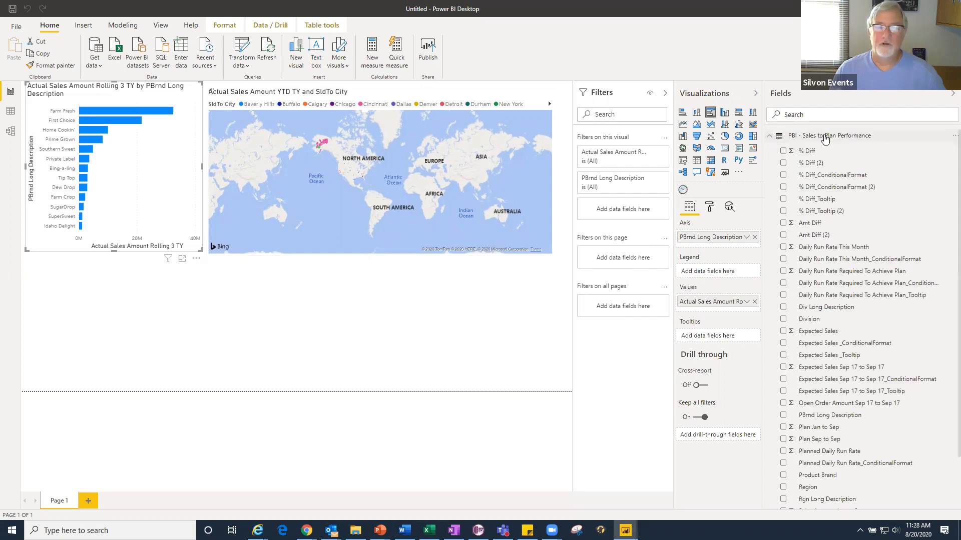
pyautogui.click(854, 140)
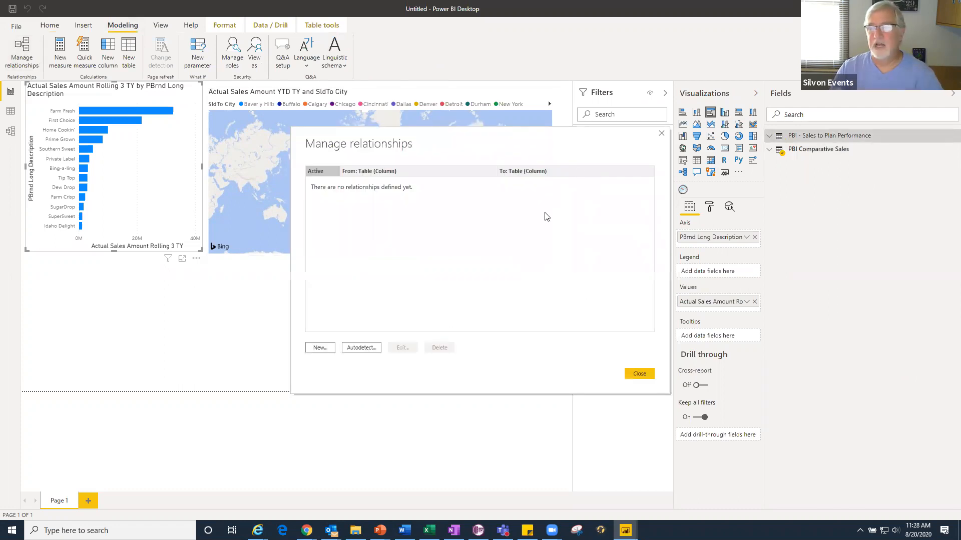
pyautogui.click(321, 348)
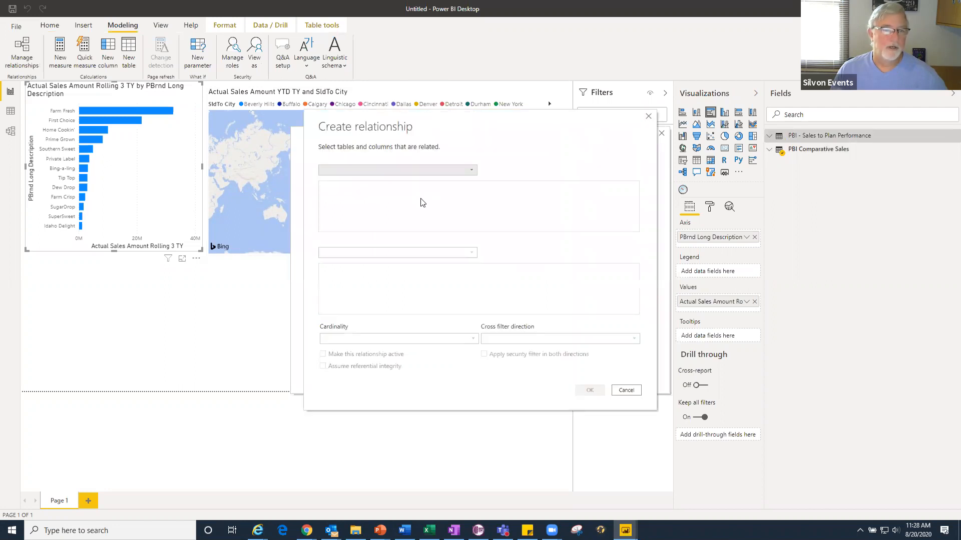
pyautogui.click(398, 171)
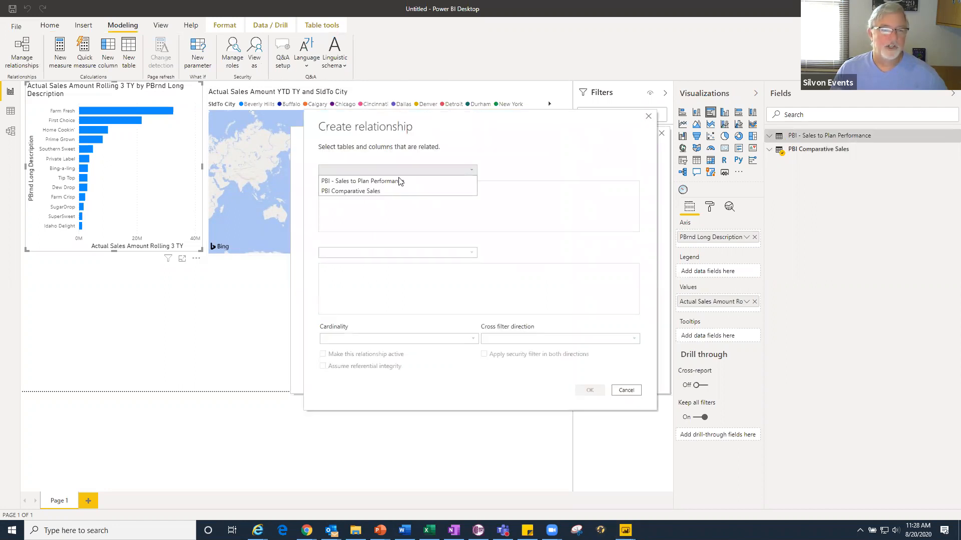
pyautogui.click(415, 182)
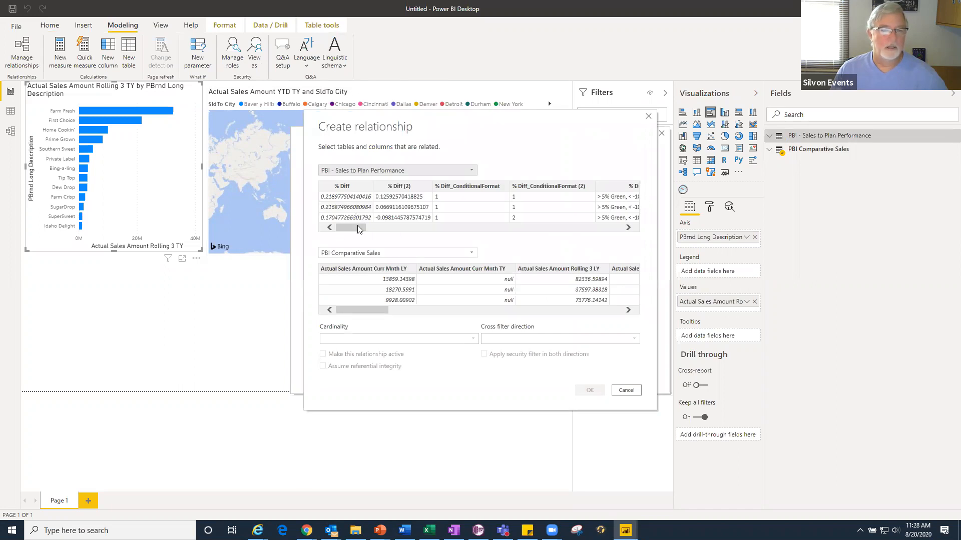
pyautogui.moveTo(385, 229); pyautogui.dragTo(537, 236)
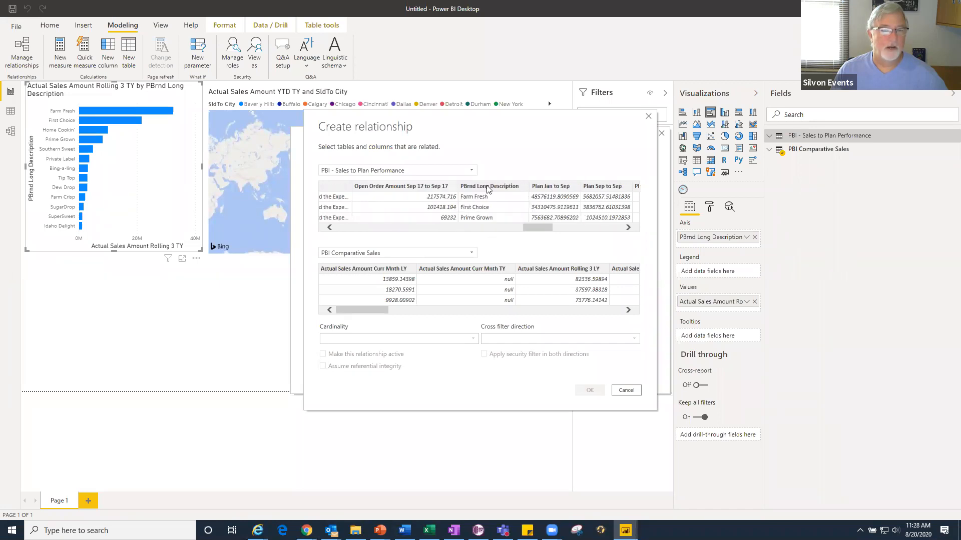
pyautogui.click(488, 191)
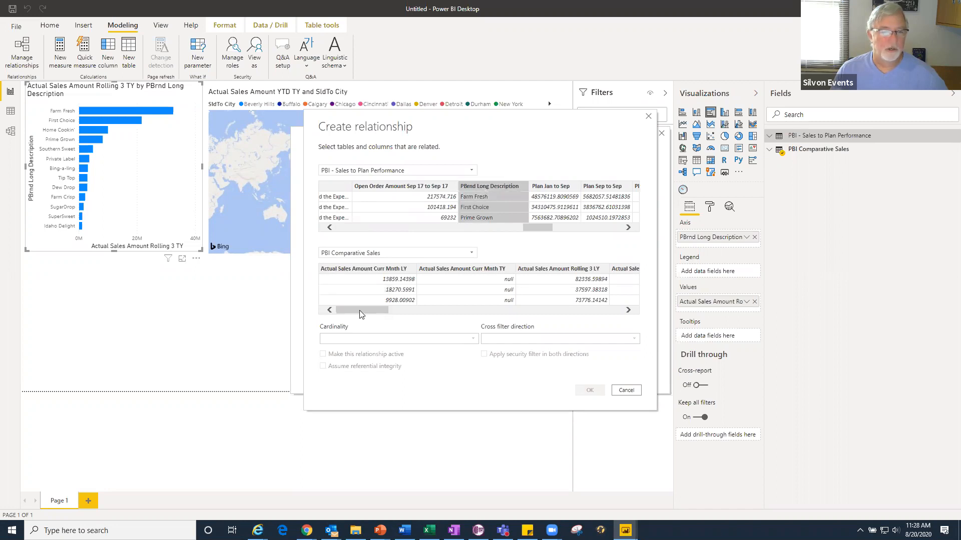
# - Relate it to PBrnd Long Description in PBI Comparative Sales and save the active many-to-many relationship with cross filter direction Both
pyautogui.click(363, 290)
pyautogui.moveTo(407, 314); pyautogui.dragTo(486, 315)
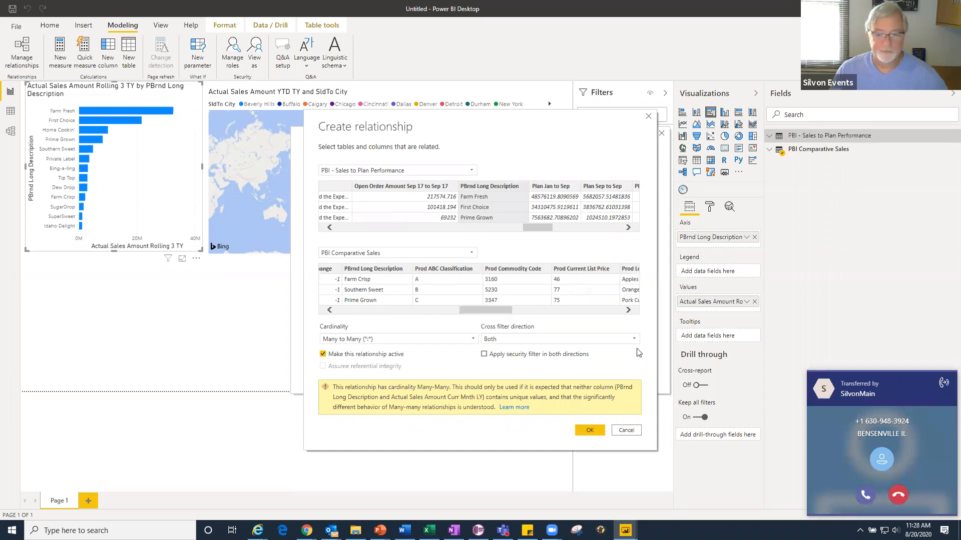
pyautogui.click(898, 495)
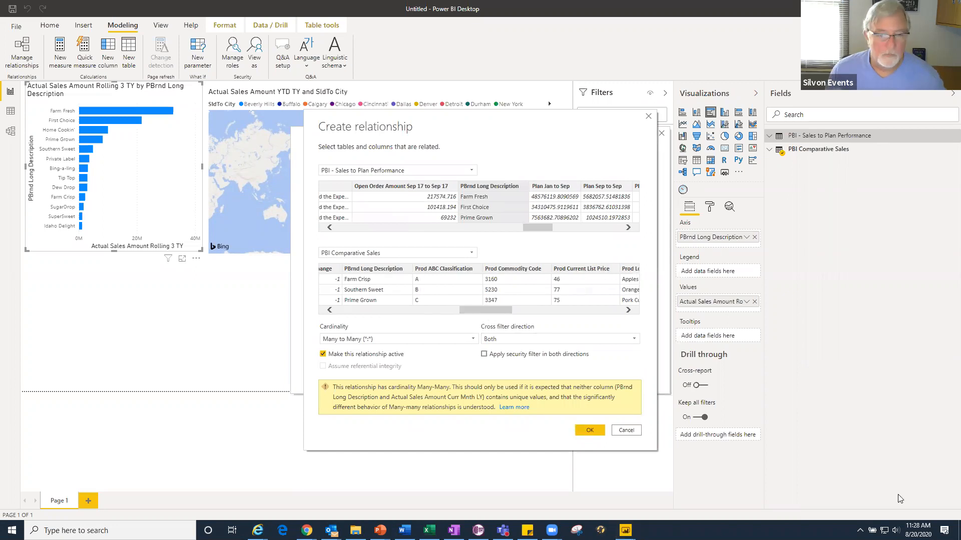
pyautogui.click(381, 272)
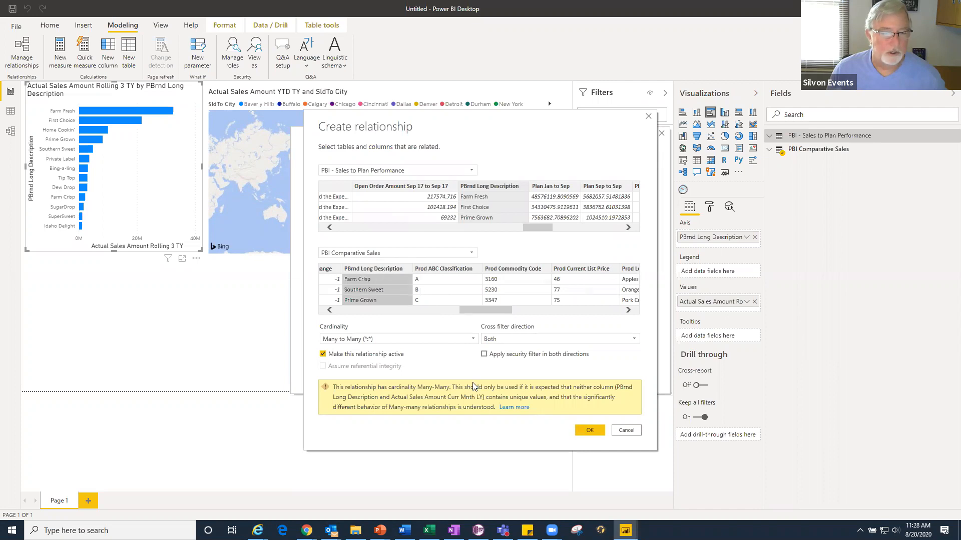
pyautogui.click(590, 430)
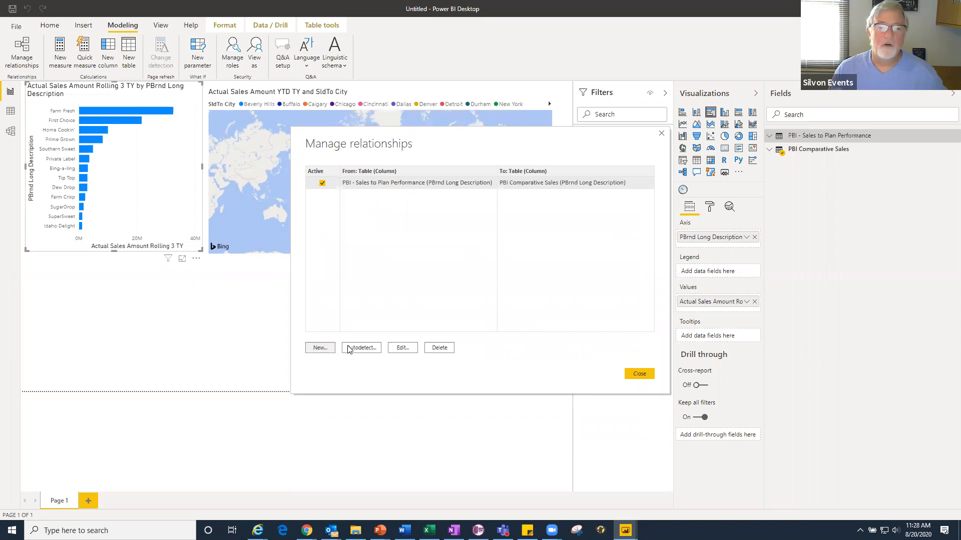
pyautogui.click(640, 374)
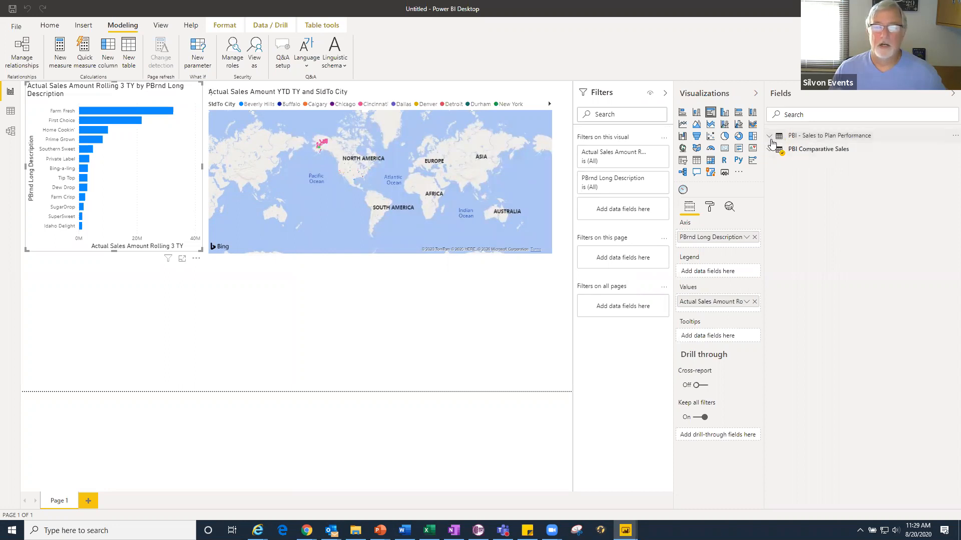
# - Add an empty line and stacked column chart below the bar chart and expand the PBI Comparative Sales fields
pyautogui.click(770, 138)
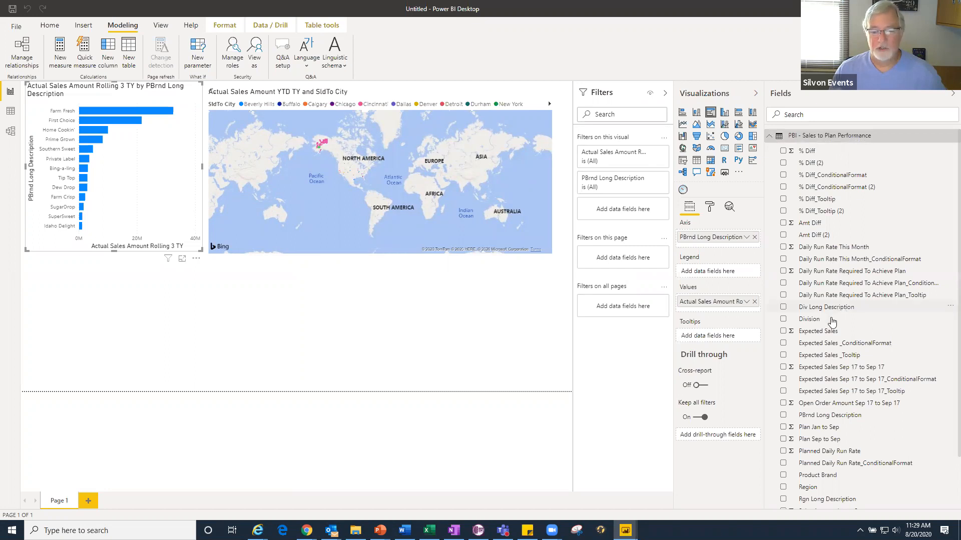
pyautogui.click(725, 126)
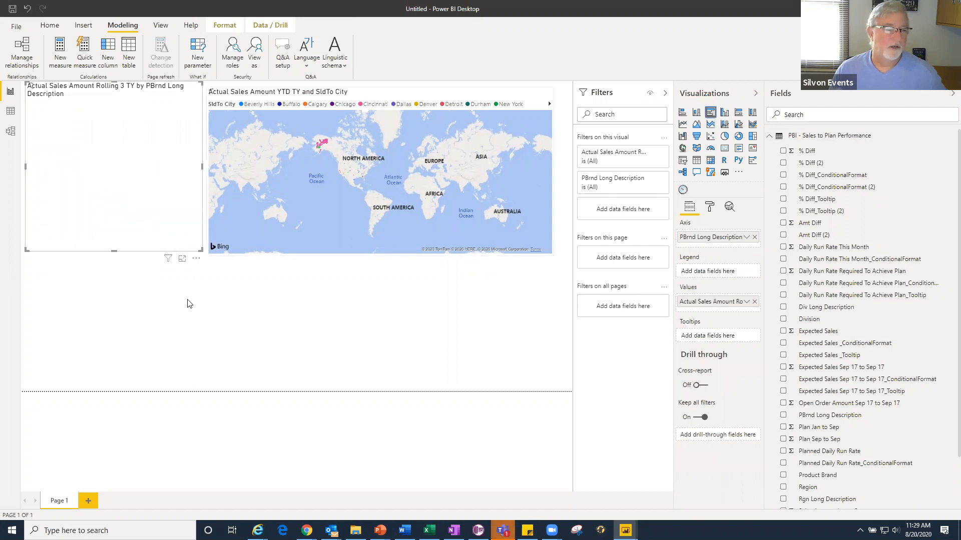
pyautogui.click(151, 317)
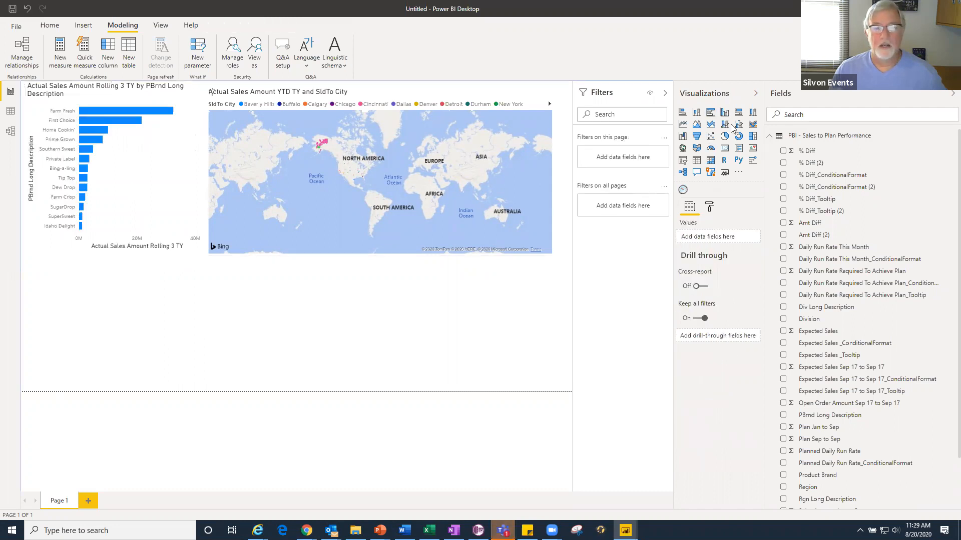
pyautogui.click(724, 125)
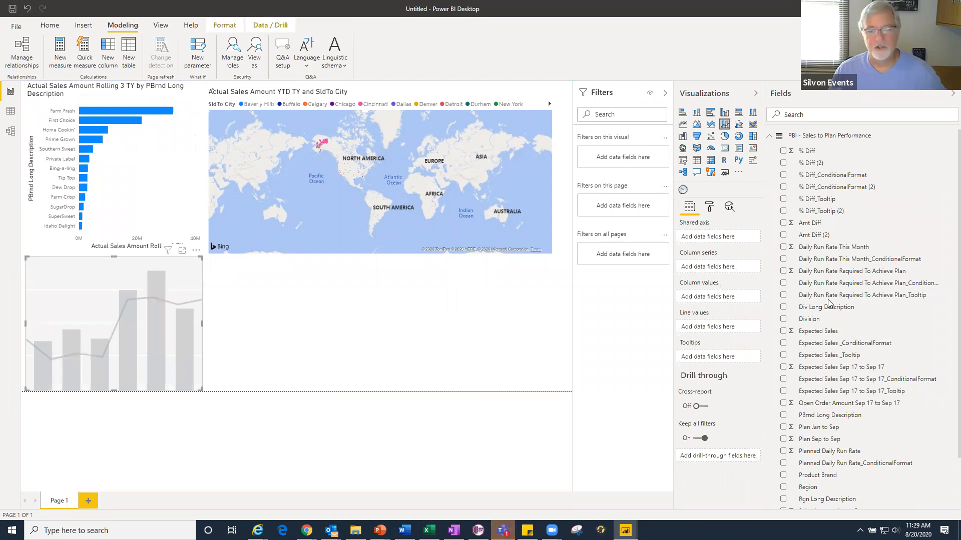
pyautogui.click(770, 139)
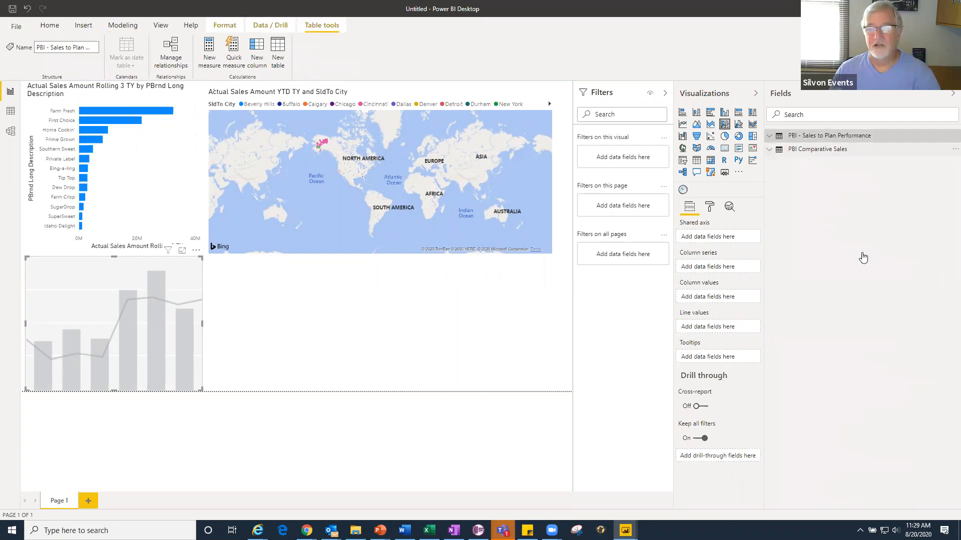
pyautogui.click(795, 149)
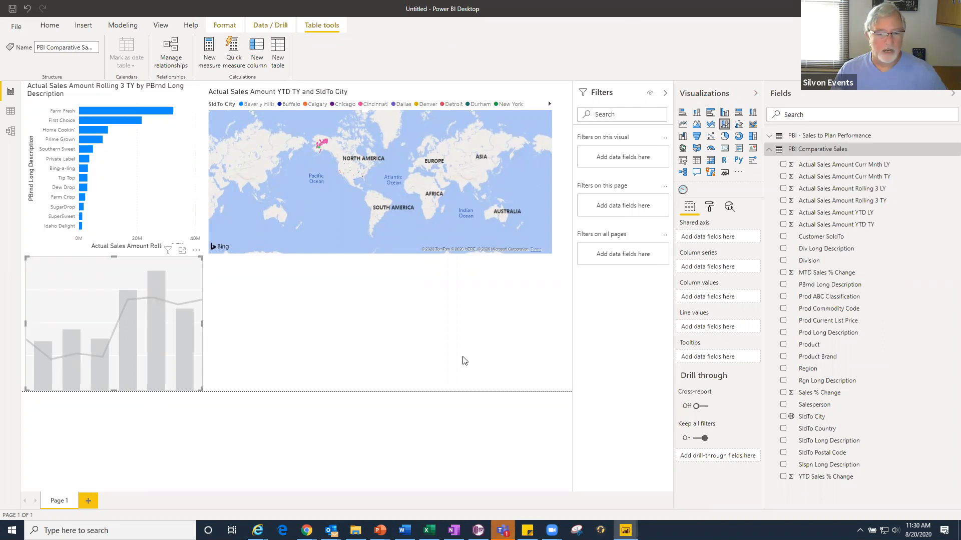
# - Switch to the Power BI dataset settings in Chrome and bring up the previews of the open PowerPoint windows
pyautogui.click(307, 531)
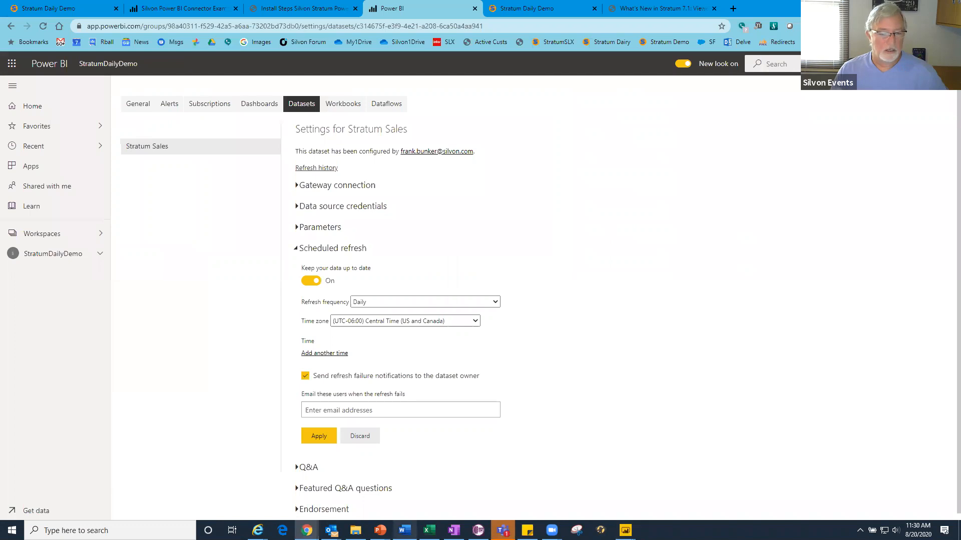
pyautogui.click(380, 530)
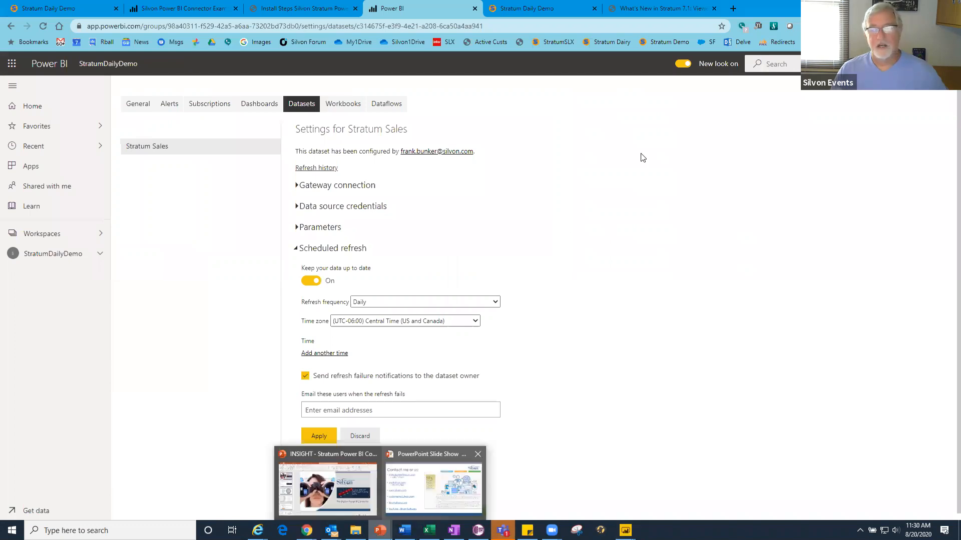